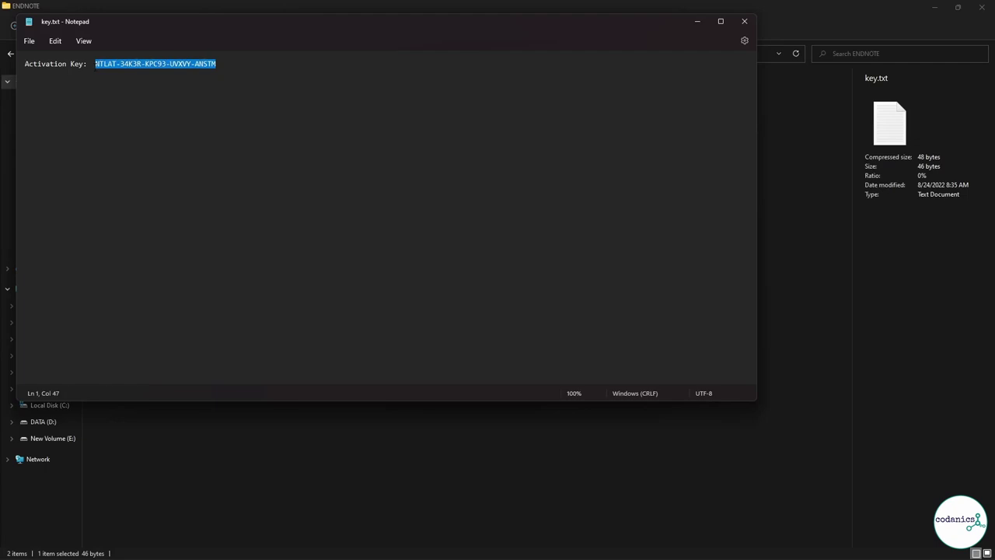
# - Close the key.txt activation key file in Notepad
pyautogui.click(736, 23)
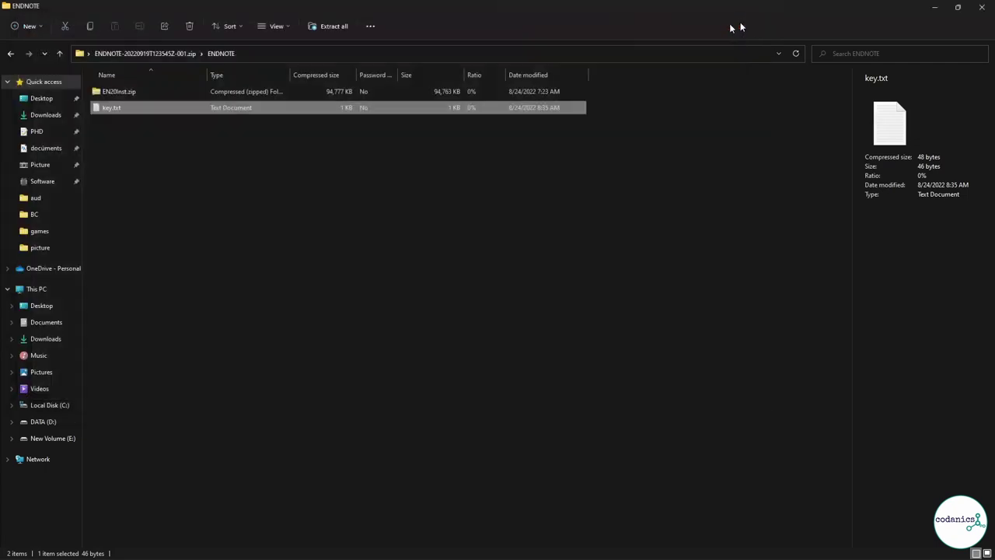
# - Open EN20Inst.zip and launch the EN20Inst.msi installer inside it
pyautogui.click(103, 94)
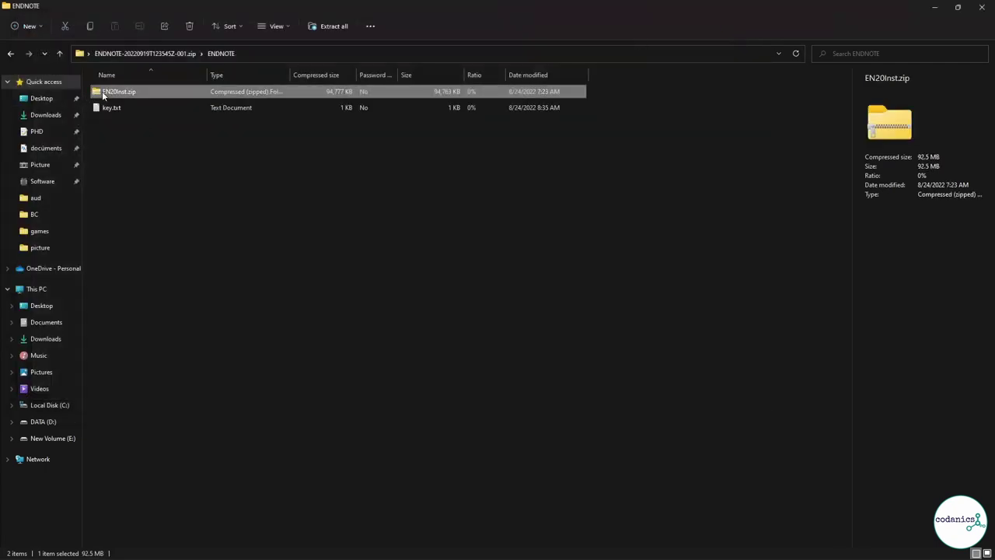
pyautogui.doubleClick(103, 93)
pyautogui.click(116, 92)
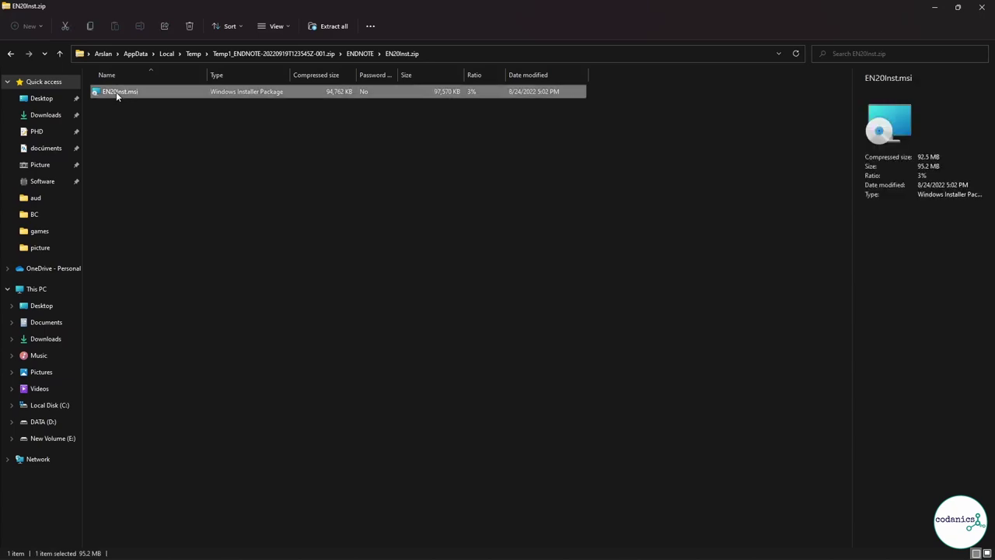
pyautogui.doubleClick(115, 92)
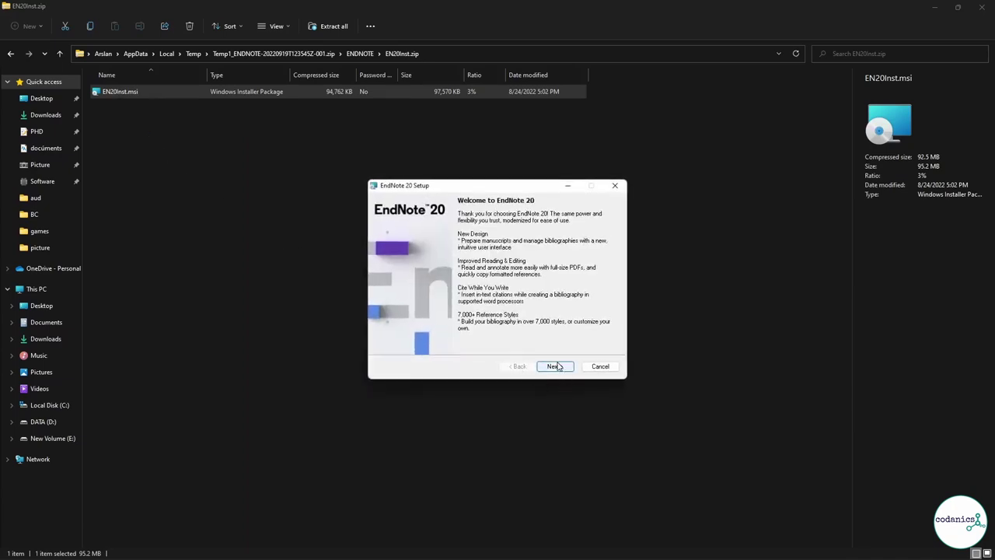
# - Paste the product key into the EndNote 20 Setup wizard and continue
pyautogui.click(555, 366)
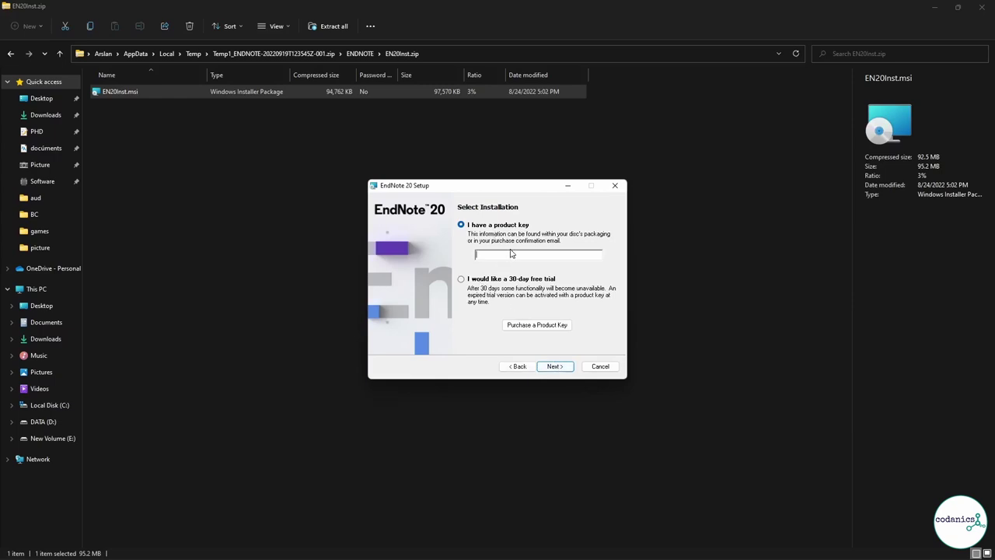
pyautogui.click(555, 366)
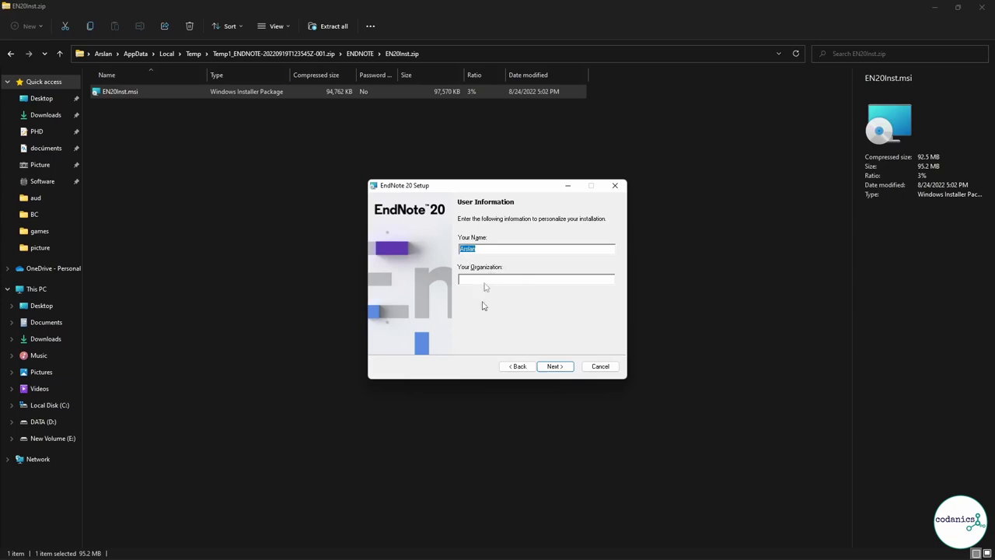
# - Accept the licence, keep Typical installation and default folder, and choose Overwrite older files
pyautogui.click(555, 366)
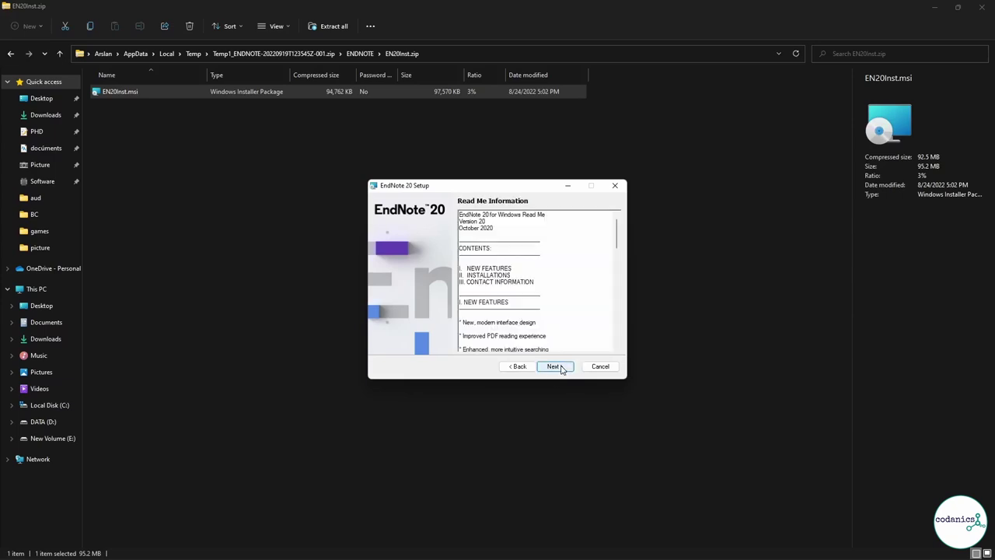
pyautogui.click(555, 366)
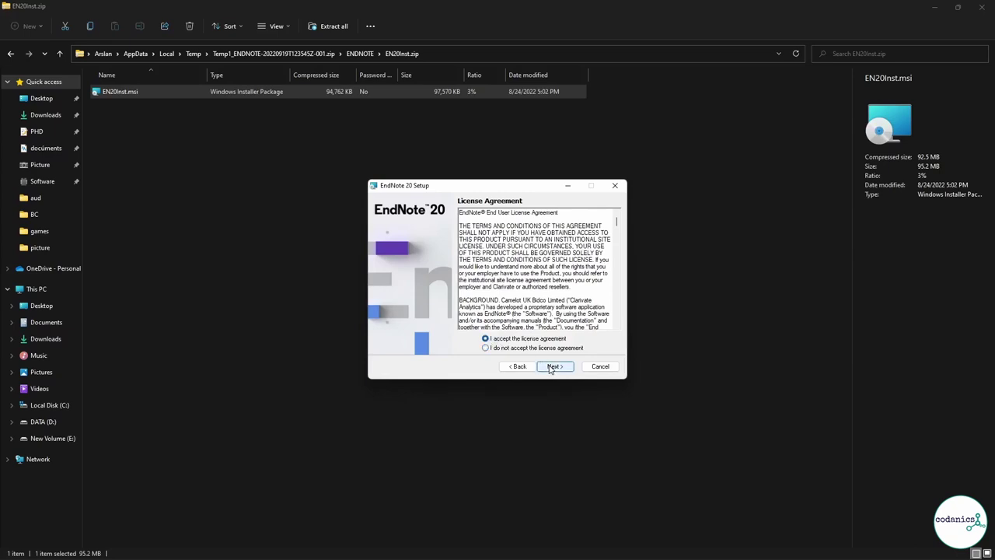
pyautogui.click(553, 367)
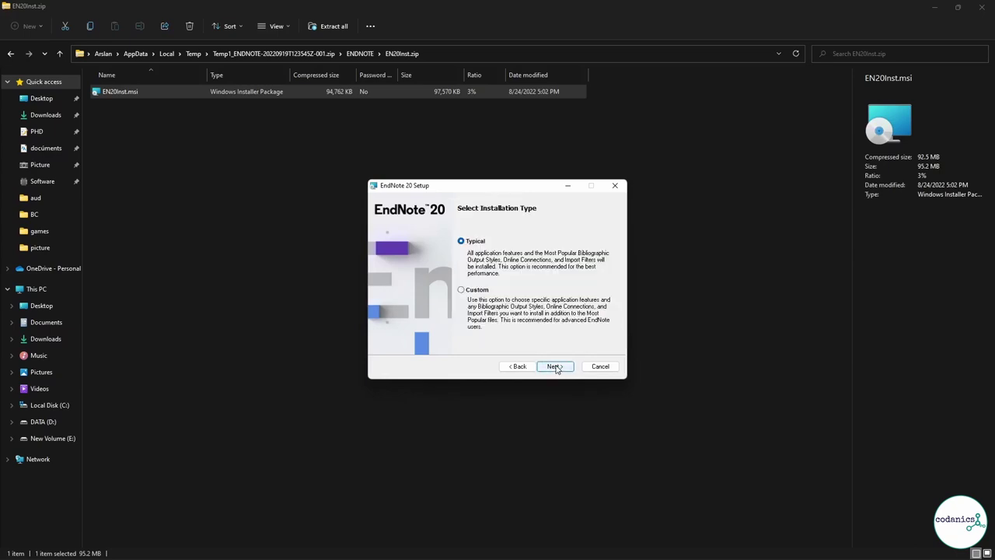
pyautogui.click(555, 366)
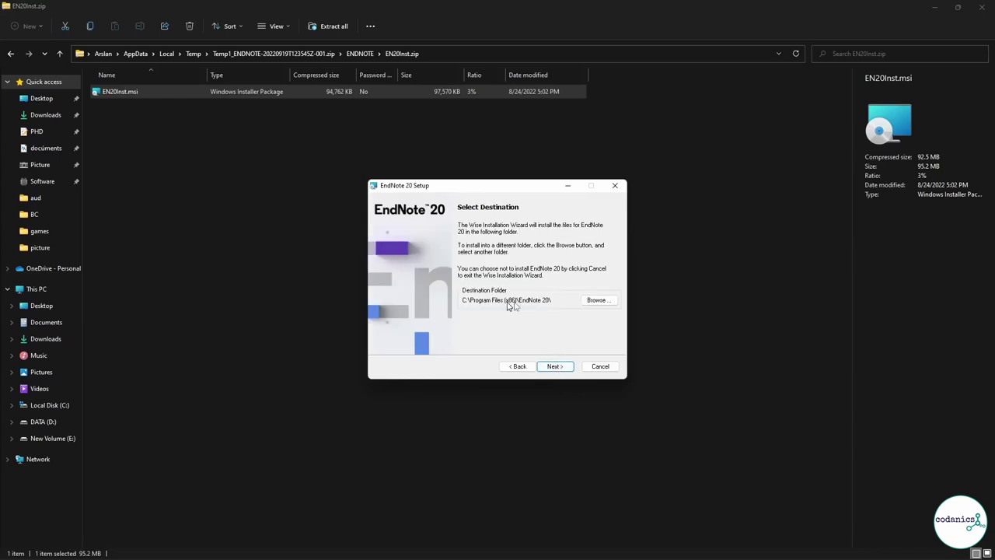
pyautogui.click(557, 366)
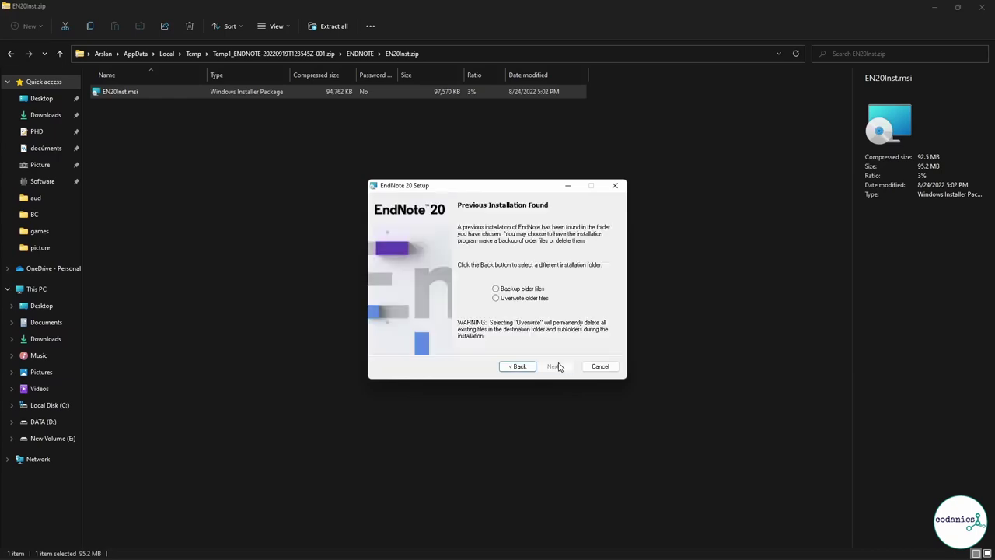
pyautogui.click(495, 299)
pyautogui.click(554, 366)
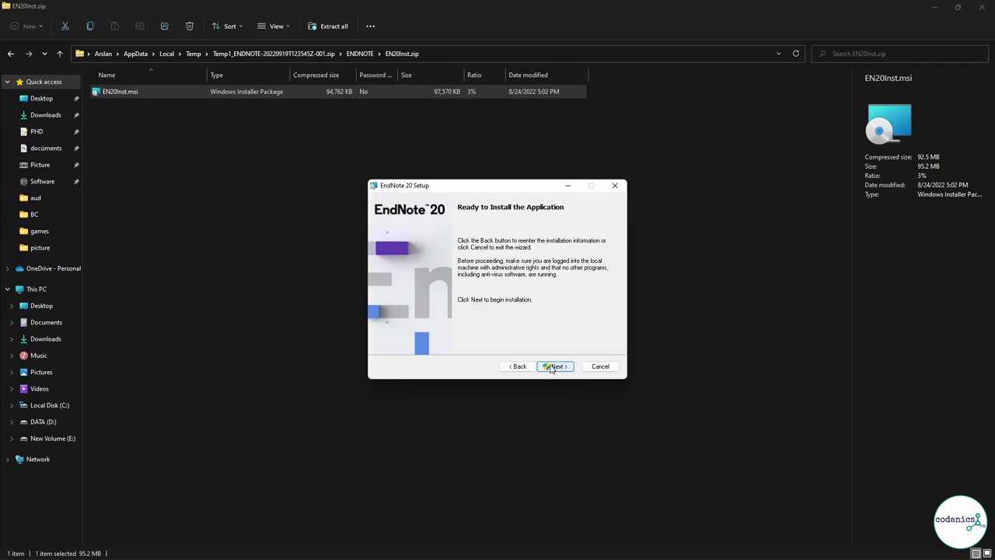
# - Install EndNote 20, exit the finished installer, and close the archive's Explorer window
pyautogui.click(554, 366)
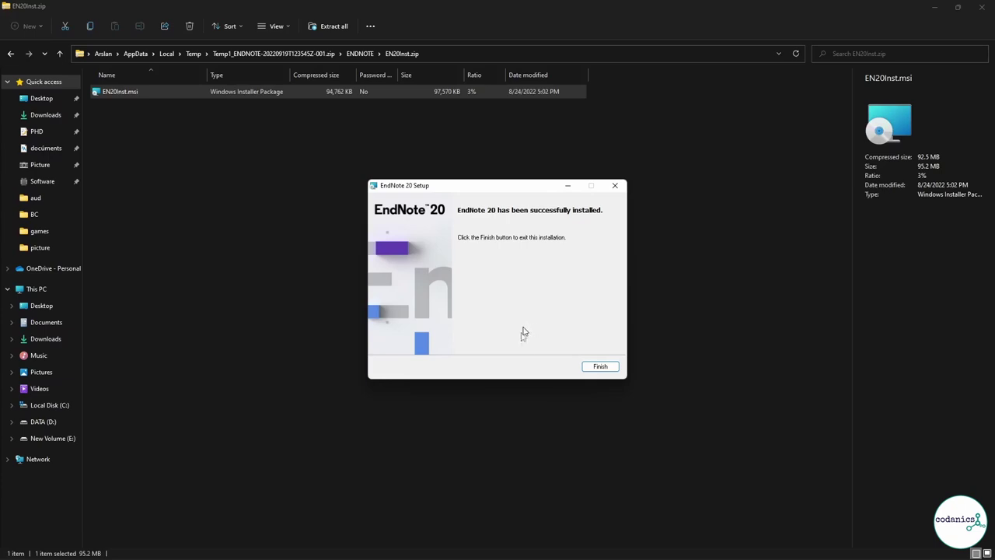
pyautogui.click(600, 367)
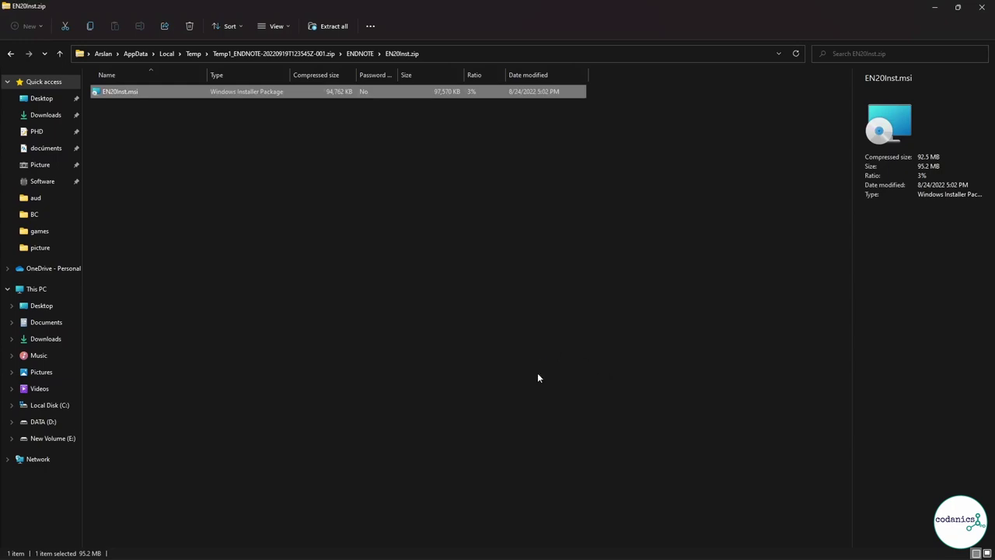
pyautogui.click(983, 7)
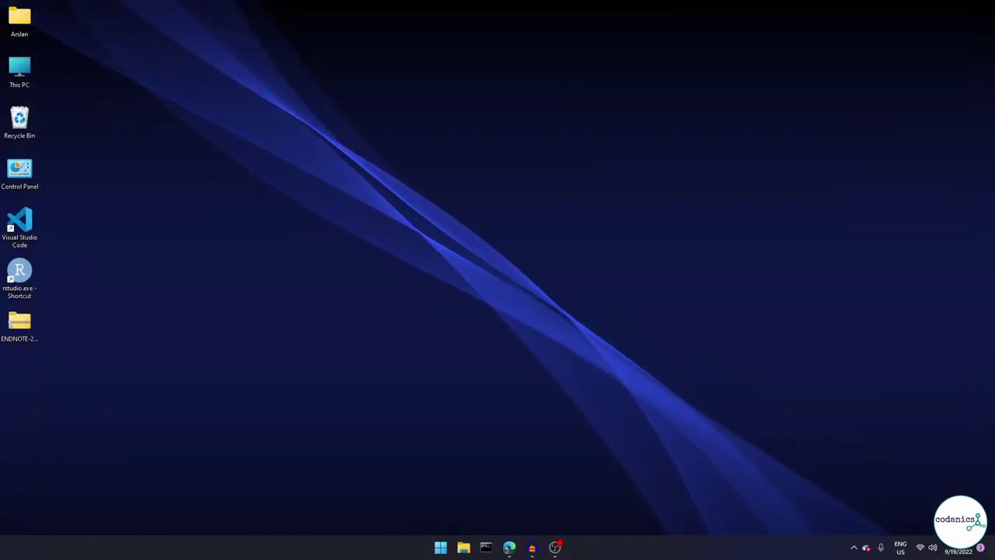
# - Launch EndNote from the E section of the Start menu's All apps list
pyautogui.click(440, 547)
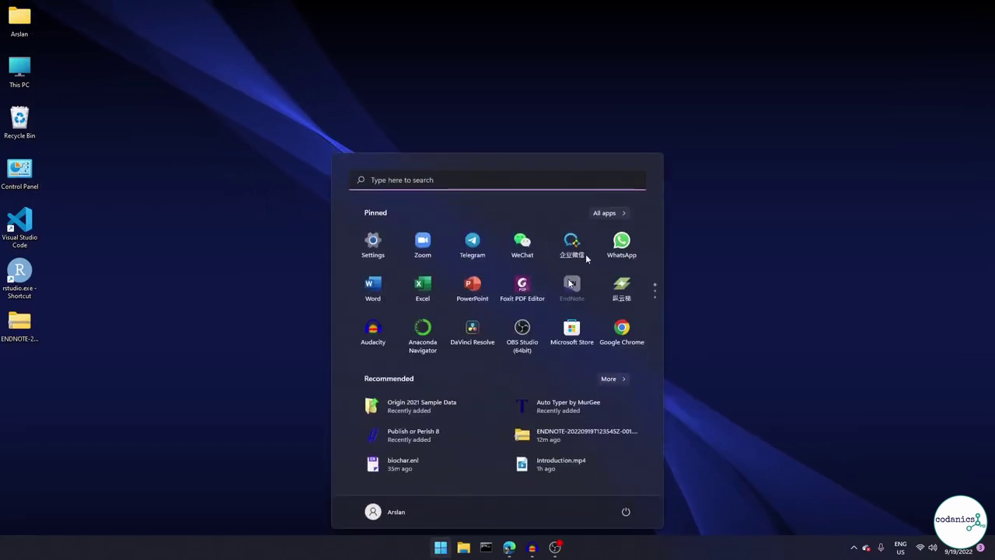
pyautogui.click(611, 213)
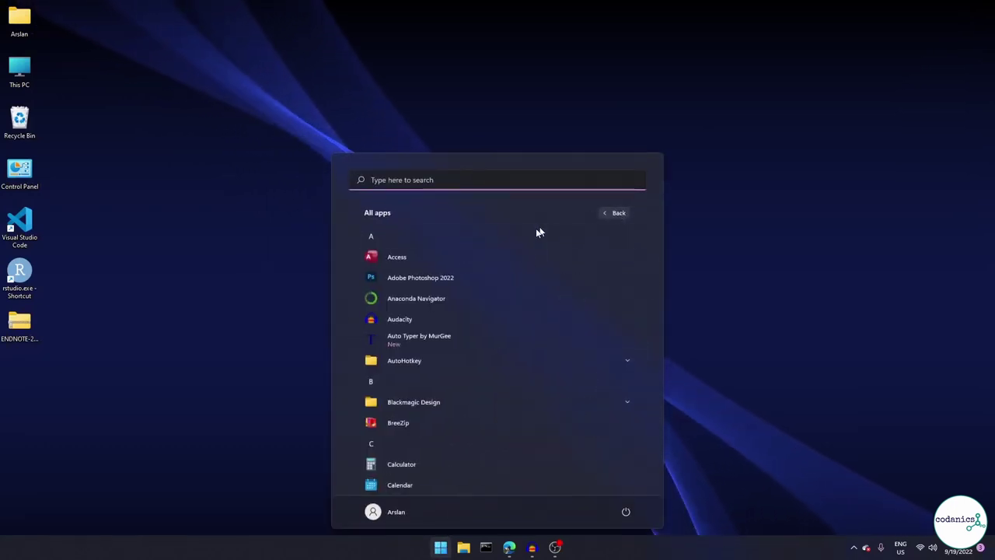
pyautogui.scroll(-5, 448, 379)
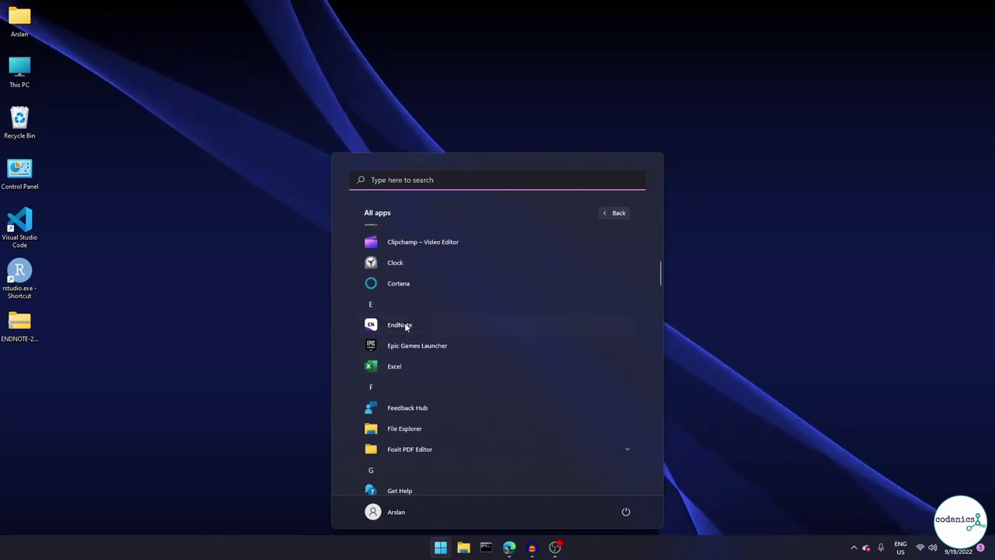
pyautogui.click(405, 327)
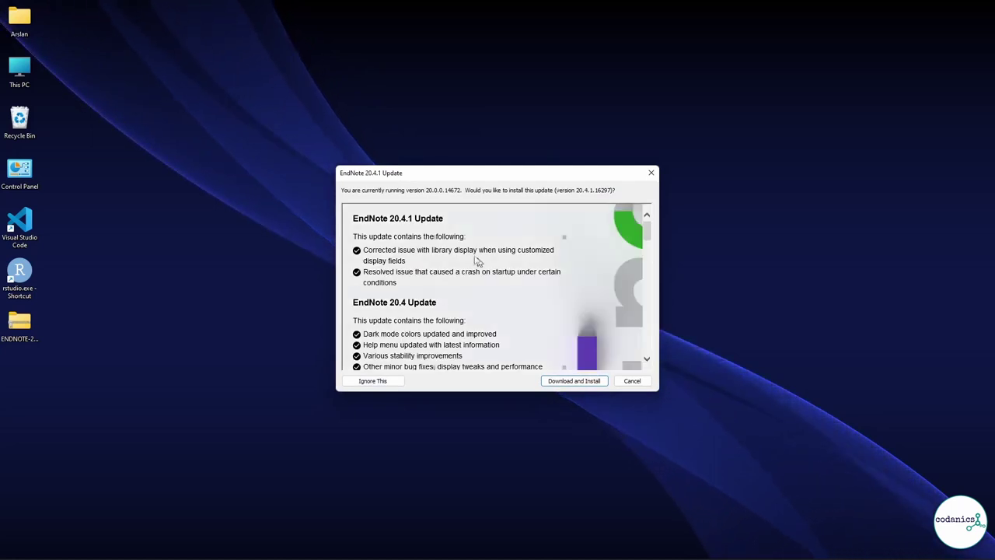
# - Download and install the EndNote 20.4.1 update, then exit the finished wizard
pyautogui.click(566, 382)
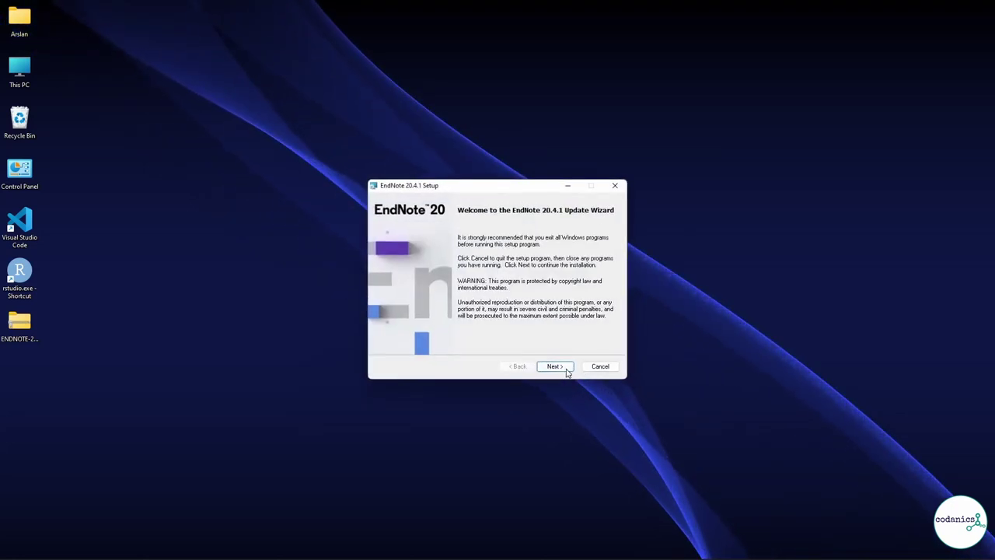
pyautogui.click(555, 366)
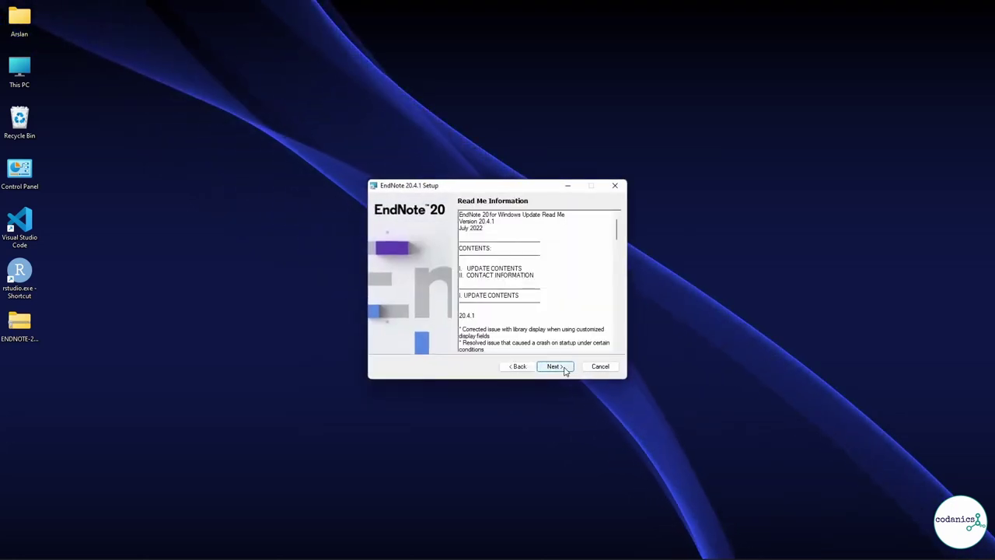
pyautogui.click(554, 366)
pyautogui.click(554, 366)
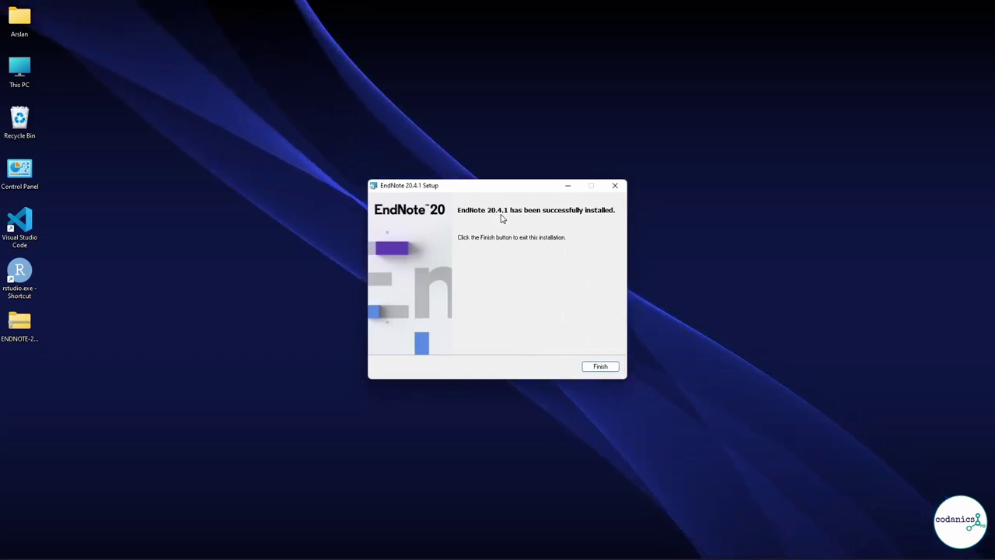
pyautogui.click(601, 367)
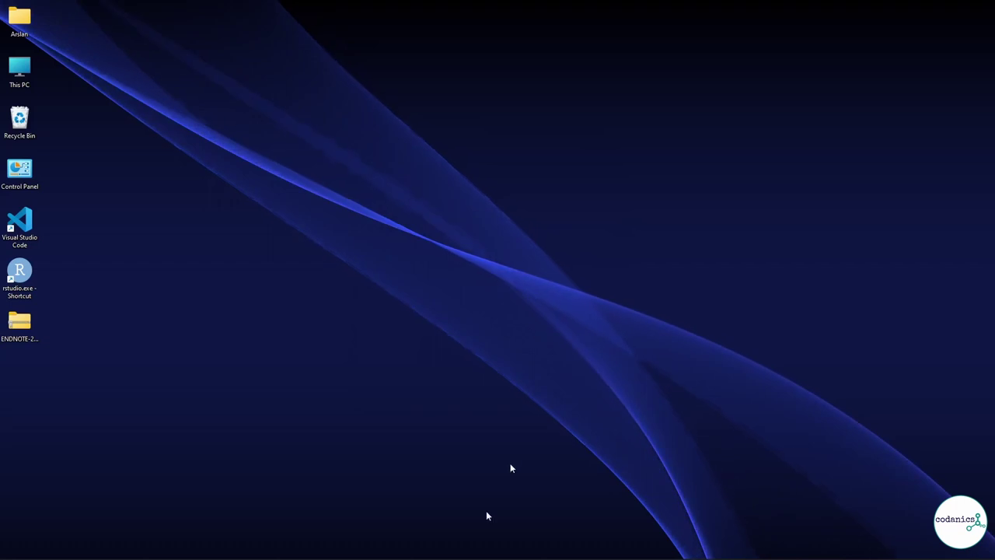
# - Relaunch EndNote 20 from the Start menu's All apps list, scrolled to E
pyautogui.moveTo(440, 550)
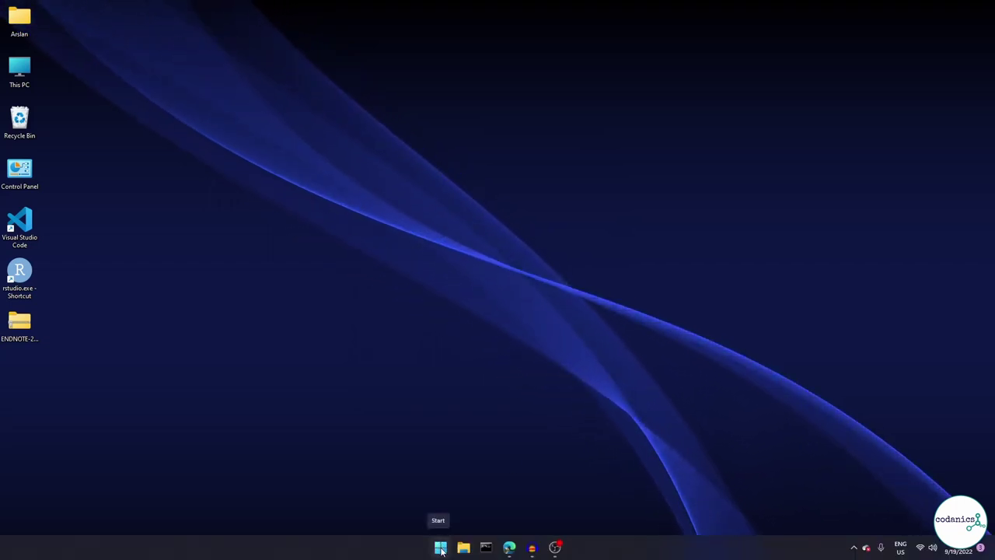
pyautogui.click(440, 547)
pyautogui.click(618, 213)
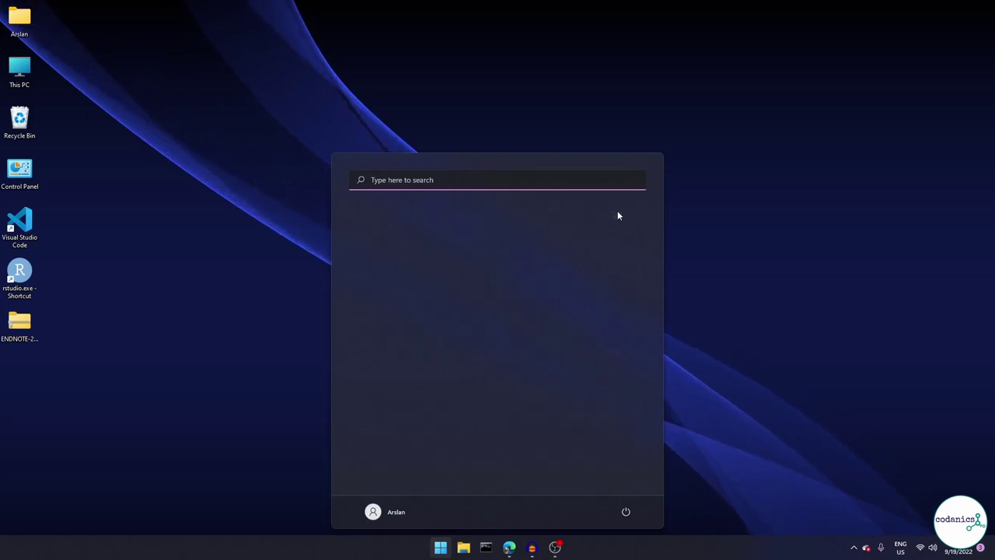
pyautogui.scroll(-4, 448, 430)
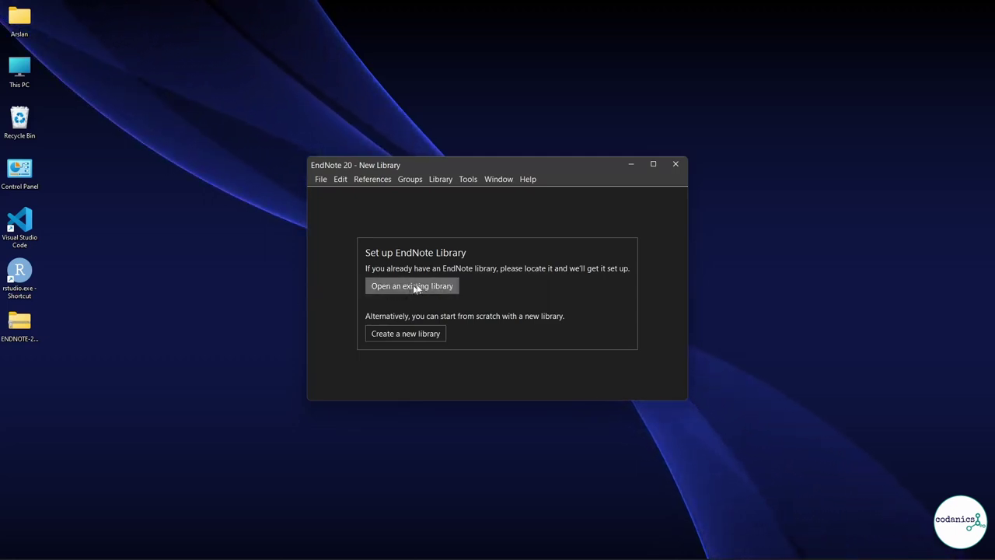
# - Make a new EndNote folder on the Desktop and save My EndNote Library inside it
pyautogui.click(419, 335)
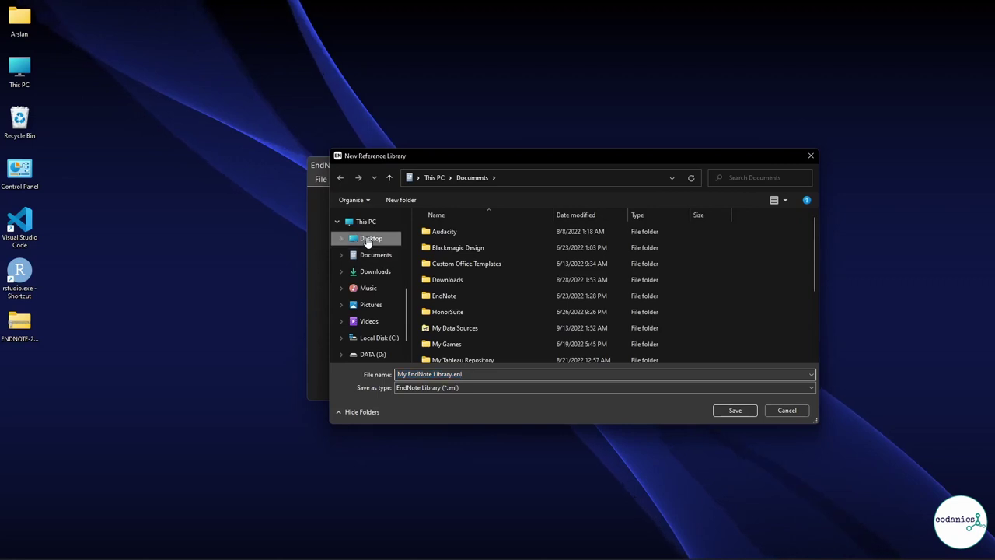
pyautogui.click(369, 240)
pyautogui.rightClick(462, 273)
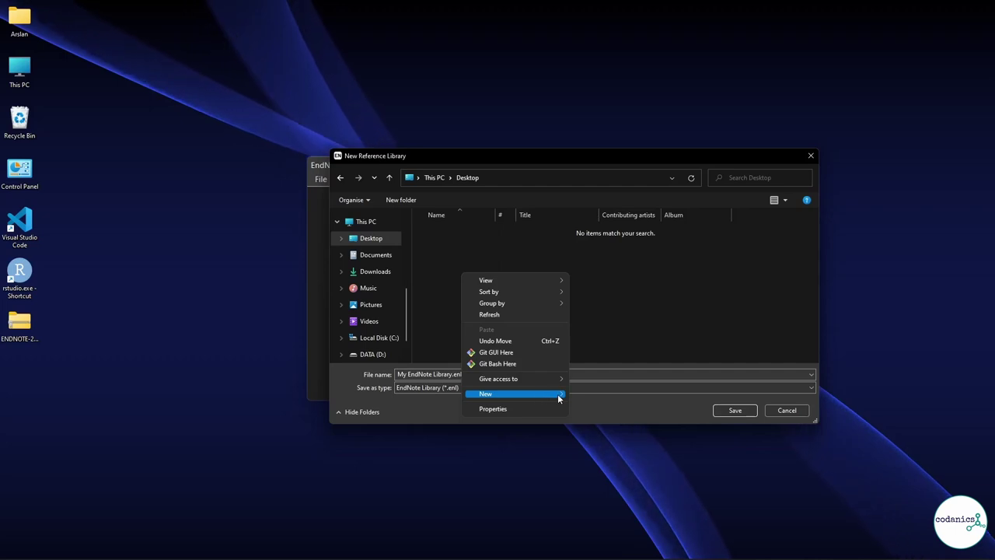
pyautogui.moveTo(558, 394)
pyautogui.click(595, 395)
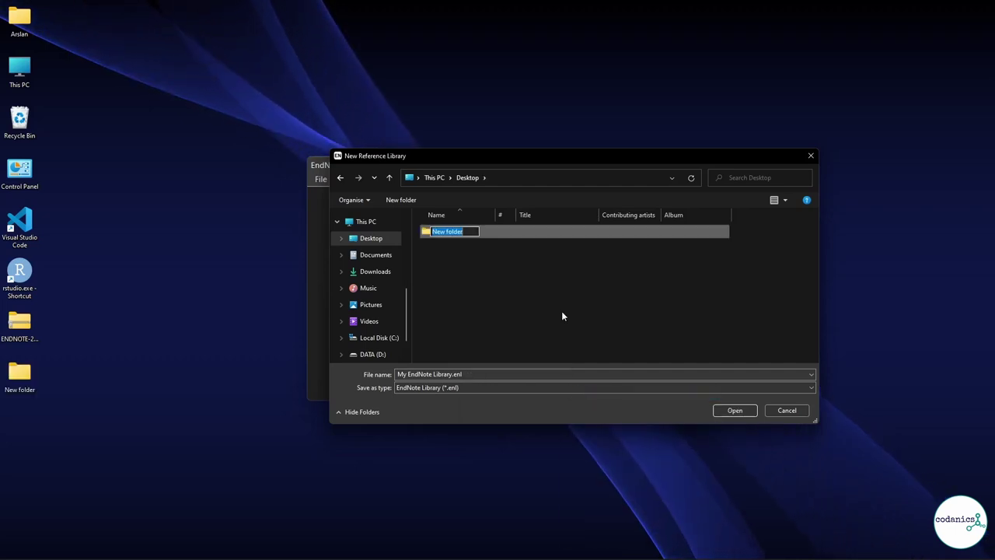
pyautogui.write('En')
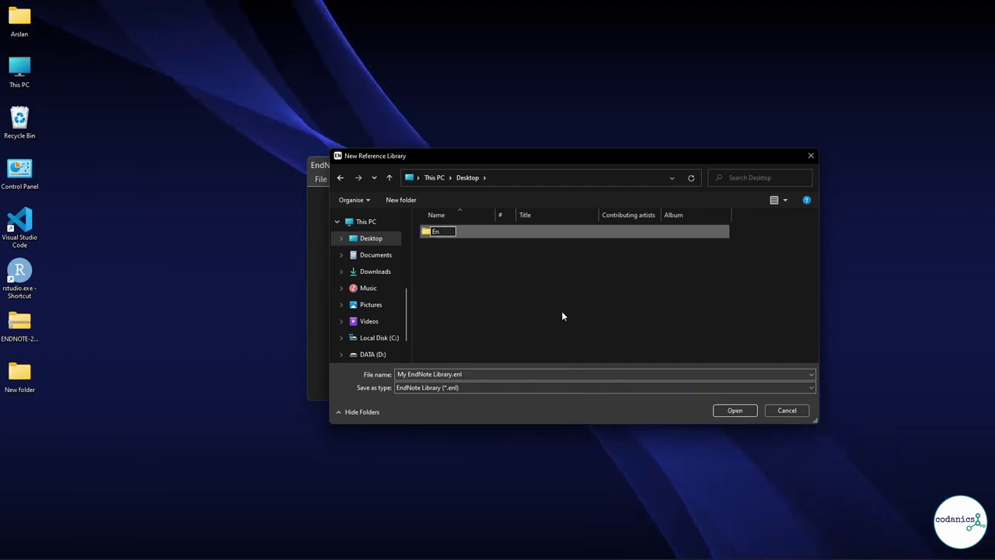
pyautogui.write('dNo')
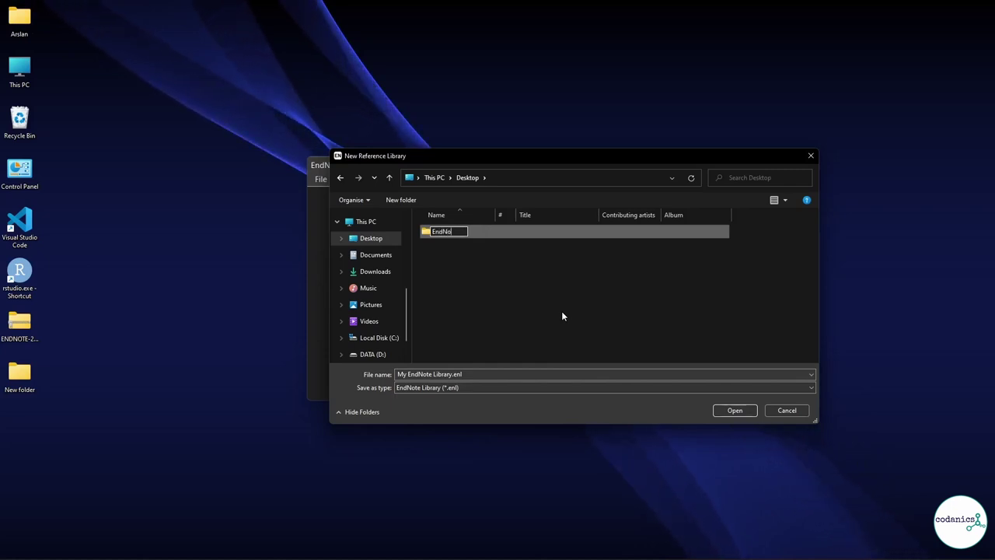
pyautogui.write('te')
pyautogui.press('Return')
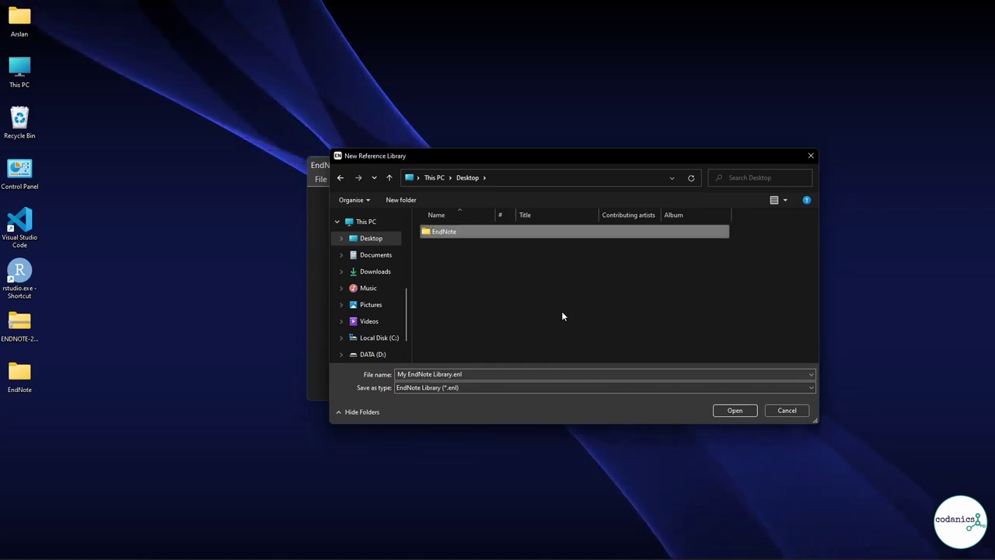
pyautogui.press('Return')
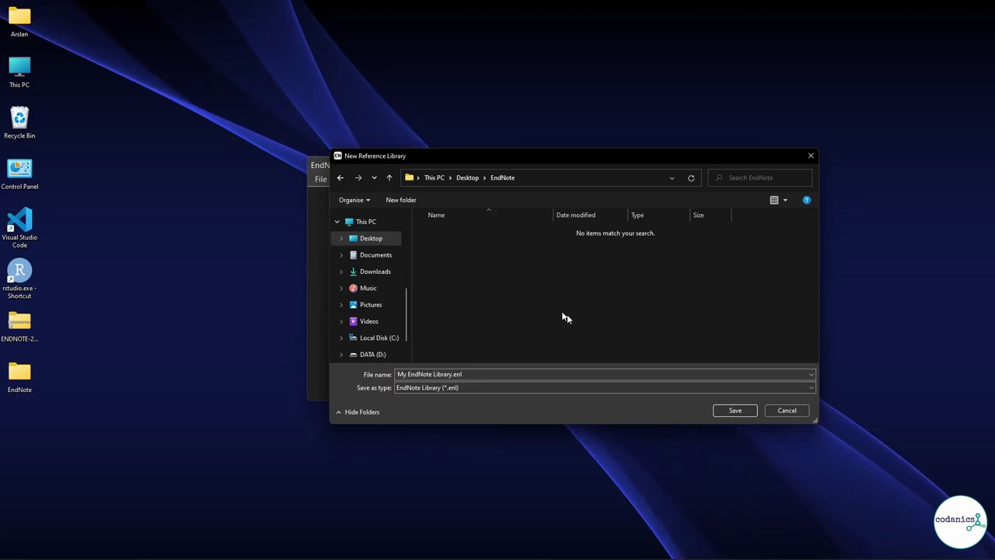
pyautogui.click(733, 409)
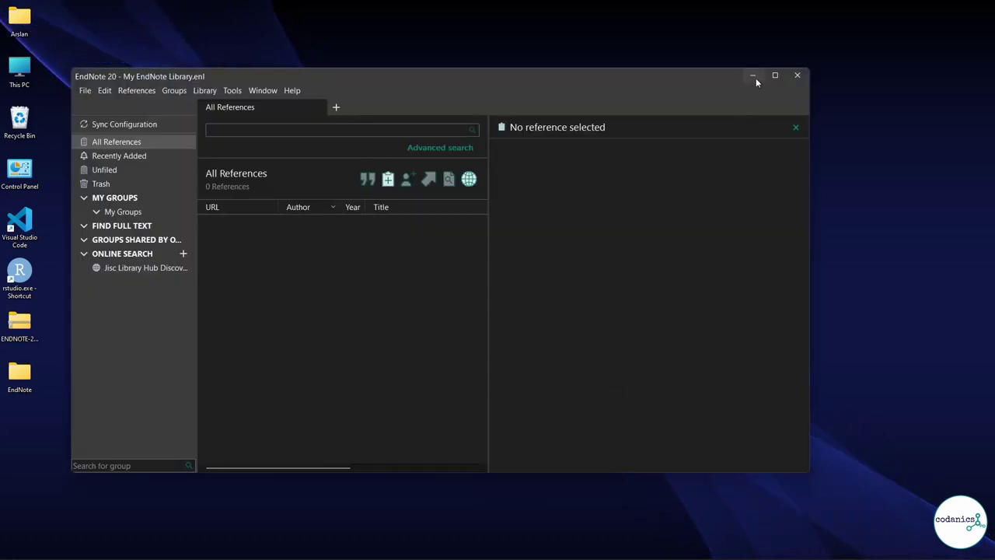
pyautogui.doubleClick(21, 376)
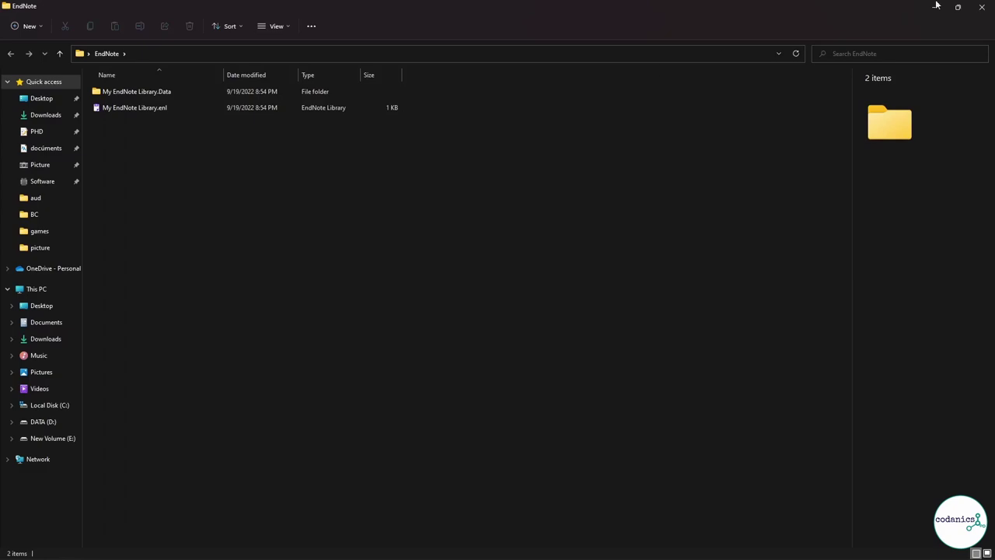
pyautogui.click(982, 7)
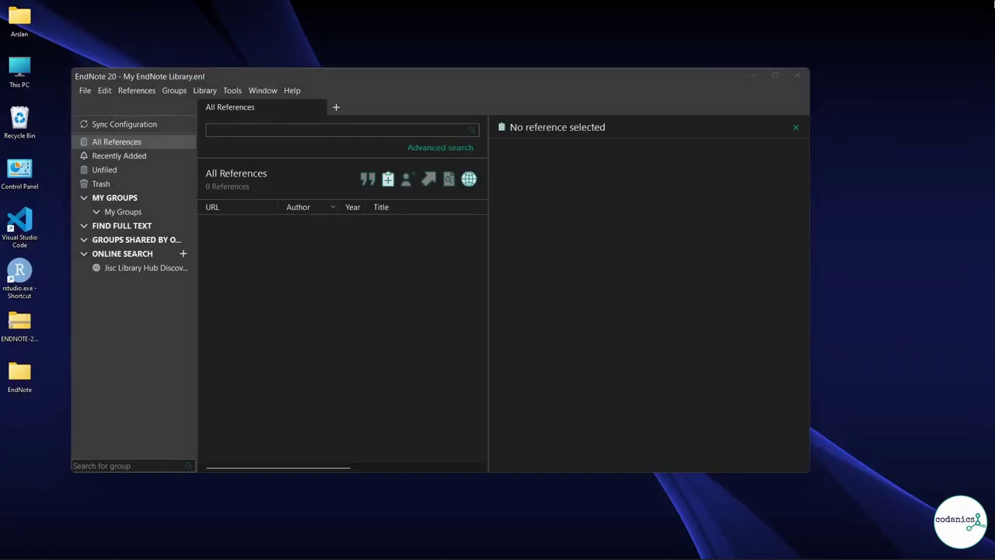
# - Maximise the window and search Jisc Library Hub Discover for author 'green'
pyautogui.doubleClick(662, 82)
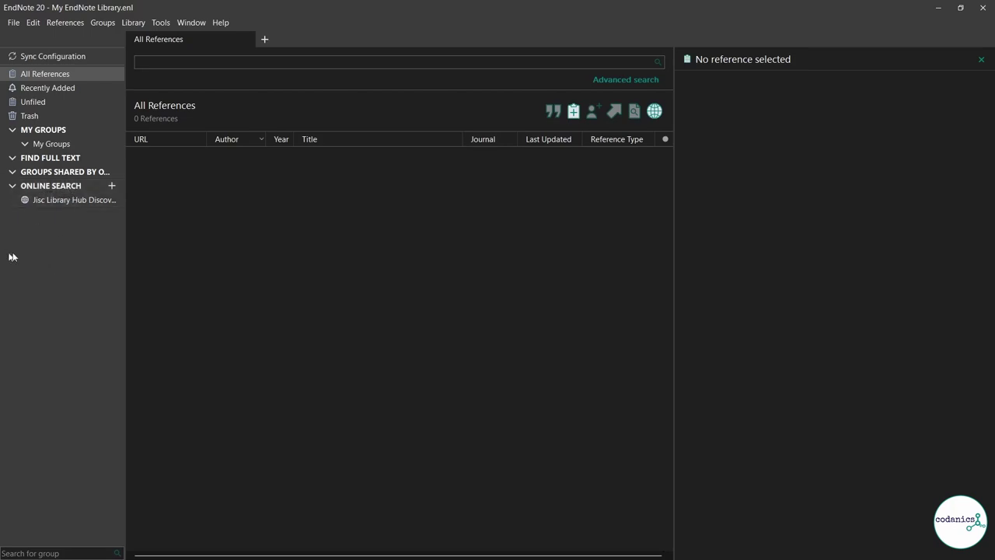
pyautogui.click(49, 200)
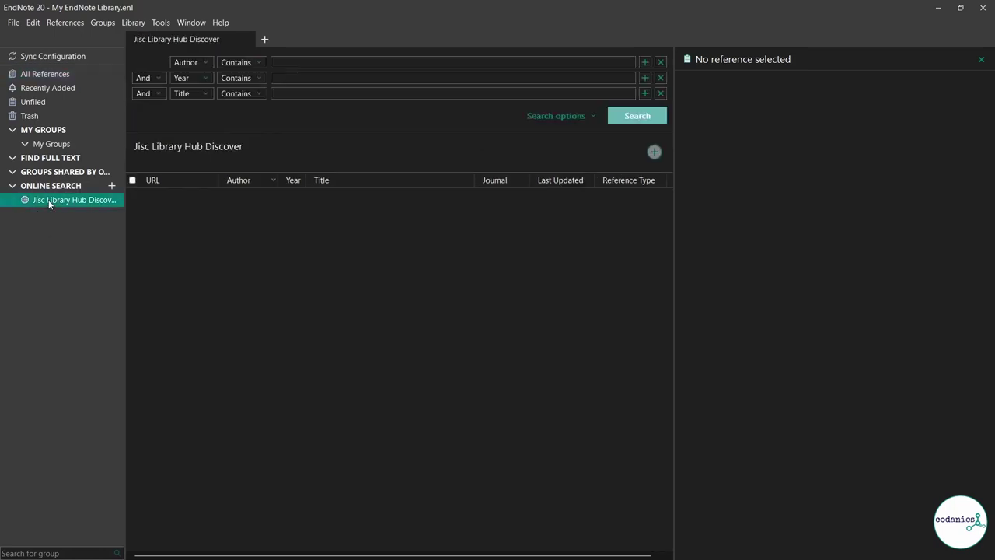
pyautogui.click(359, 59)
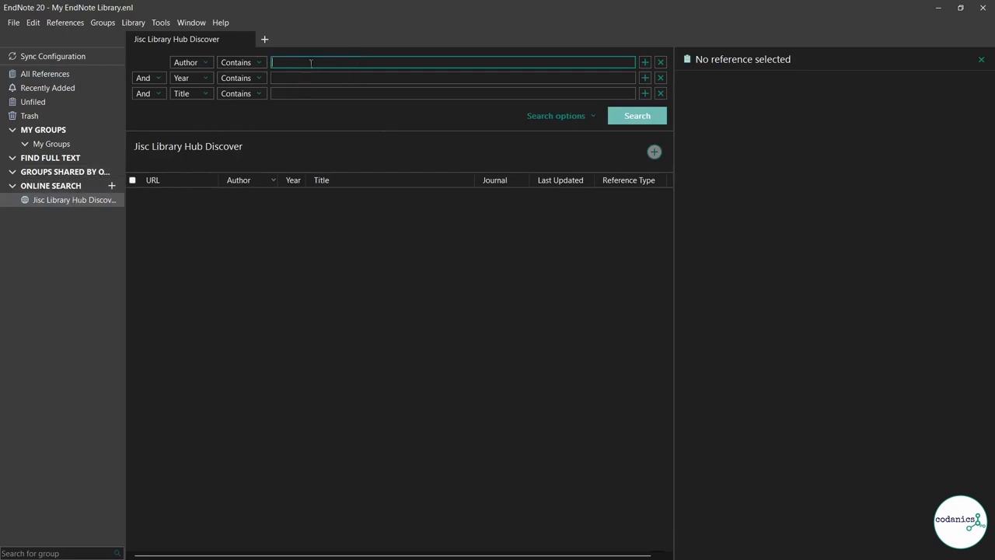
pyautogui.write('gr')
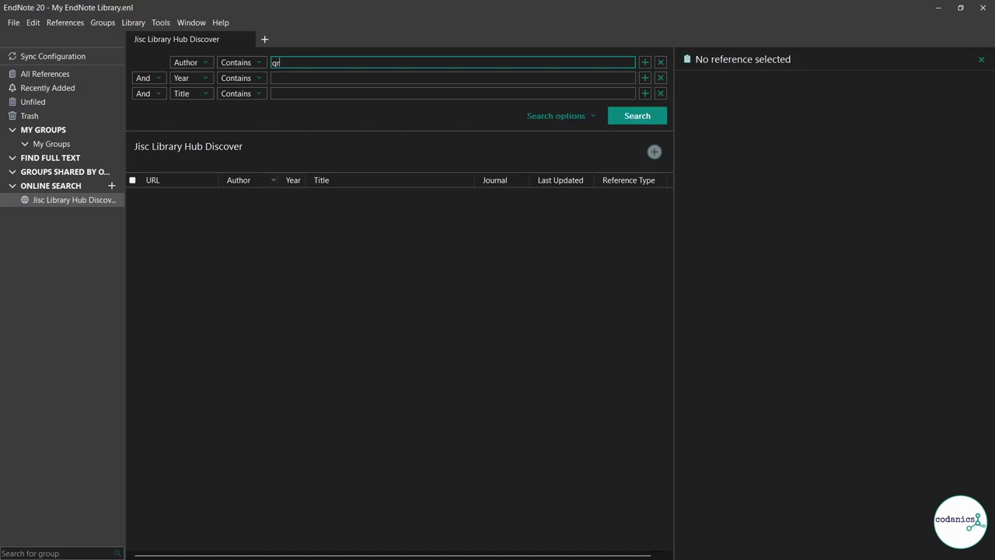
pyautogui.write('een')
pyautogui.click(642, 120)
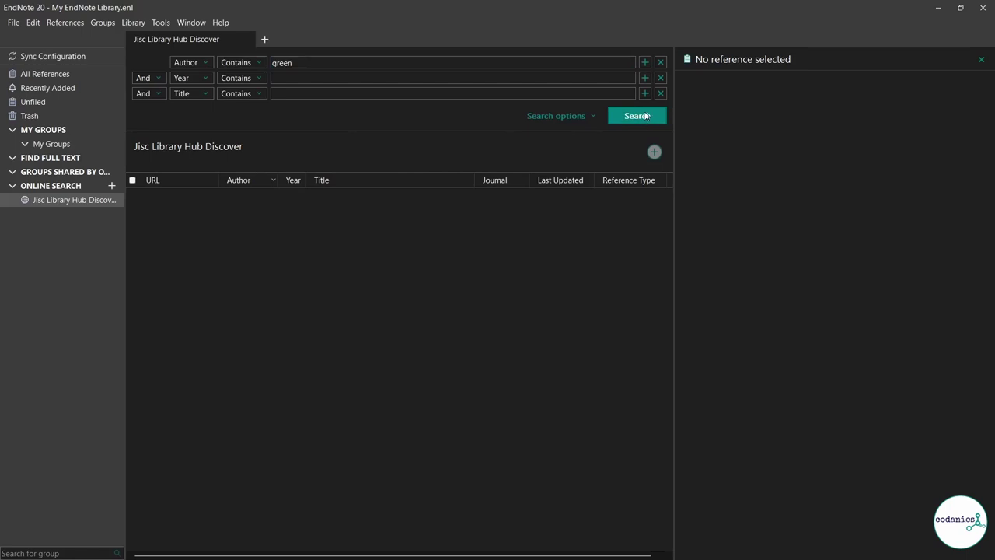
pyautogui.click(646, 116)
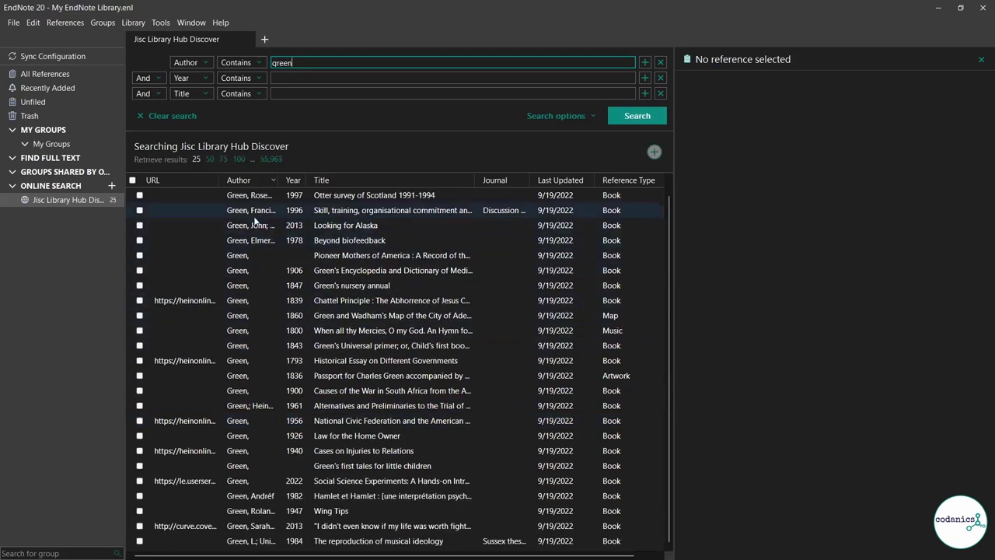
# - Add the 1997 'Otter survey of Scotland 1991-1994' result and show All References
pyautogui.click(140, 195)
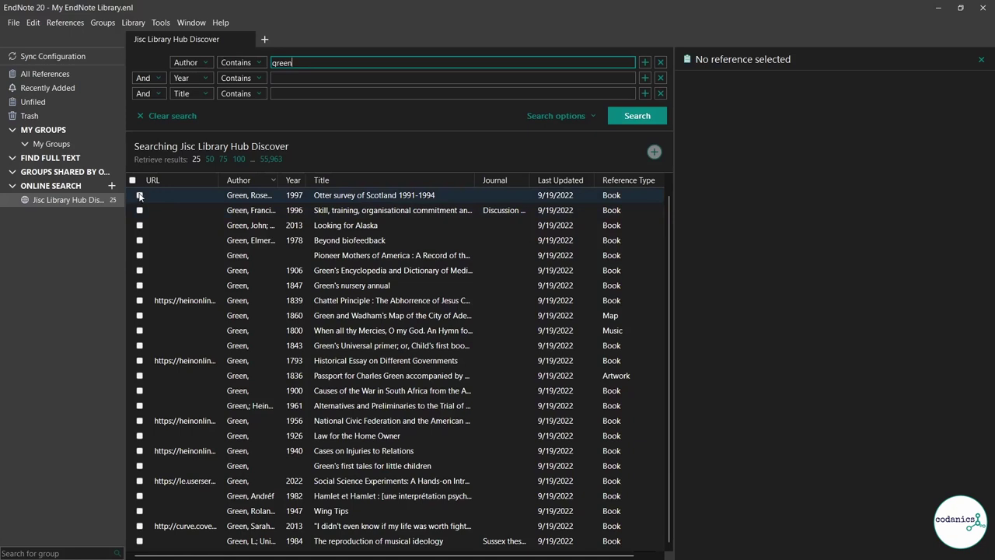
pyautogui.click(141, 198)
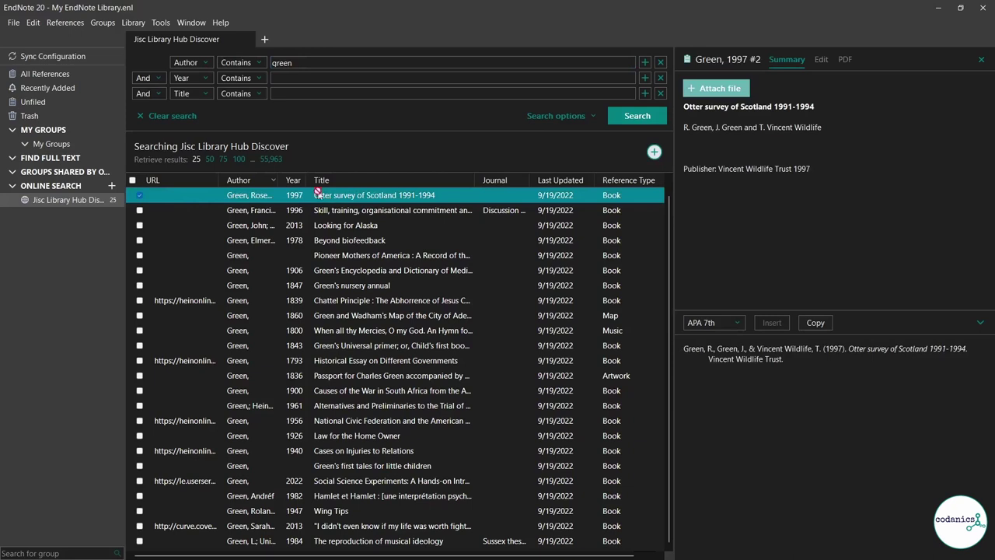
pyautogui.click(53, 76)
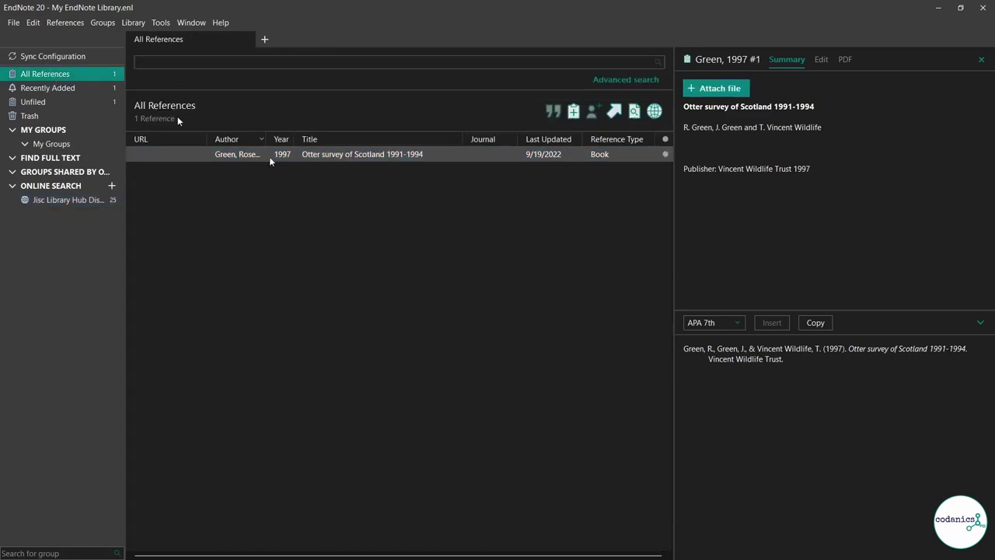
pyautogui.click(316, 159)
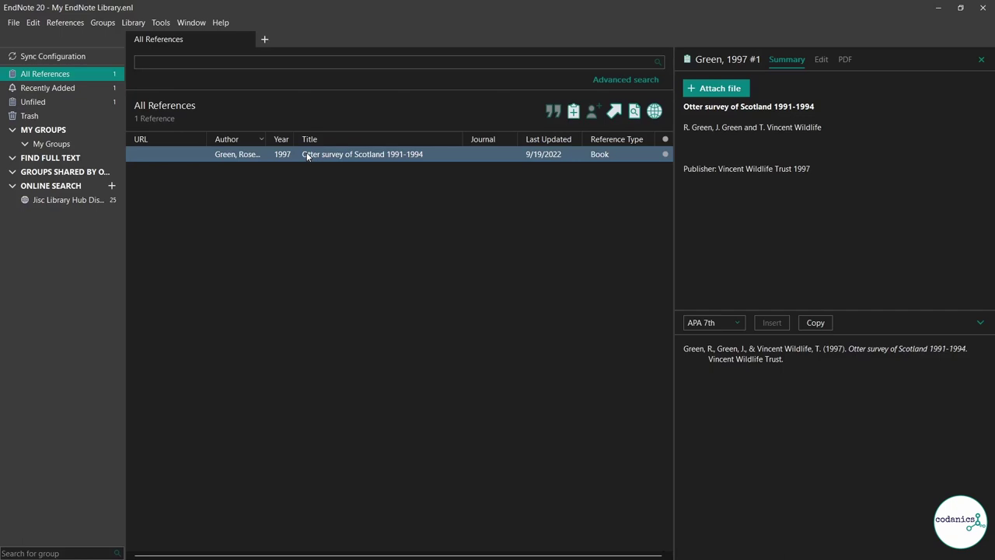
pyautogui.click(307, 156)
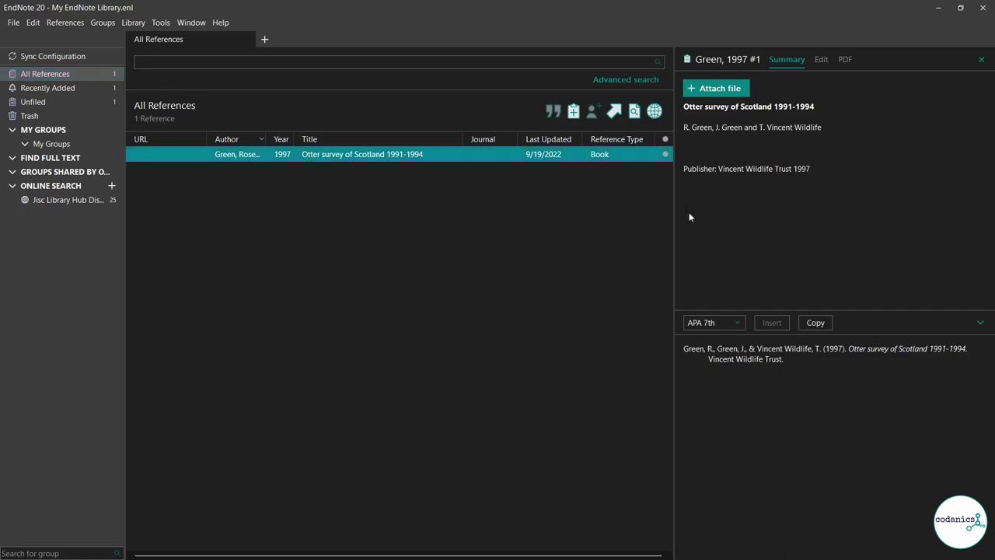
pyautogui.click(822, 60)
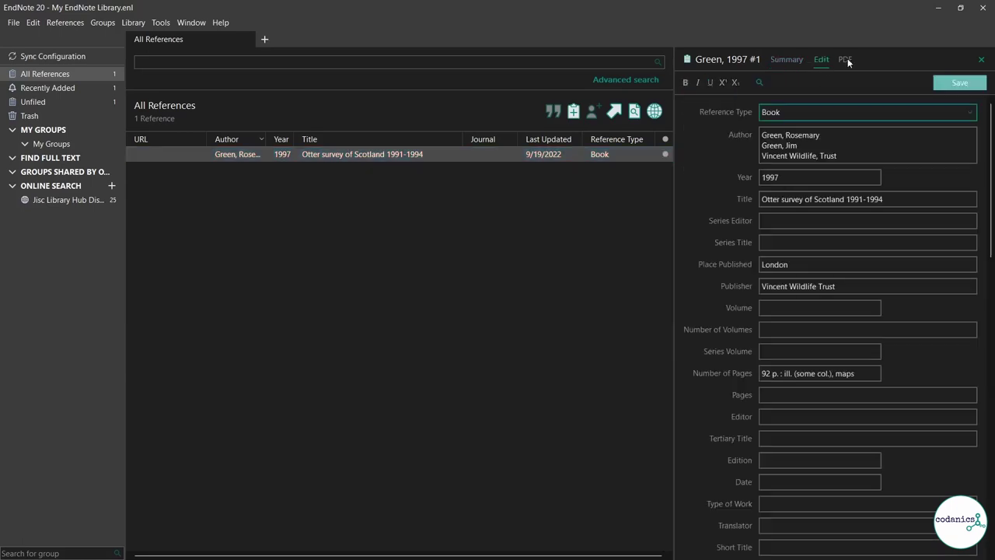
pyautogui.click(846, 60)
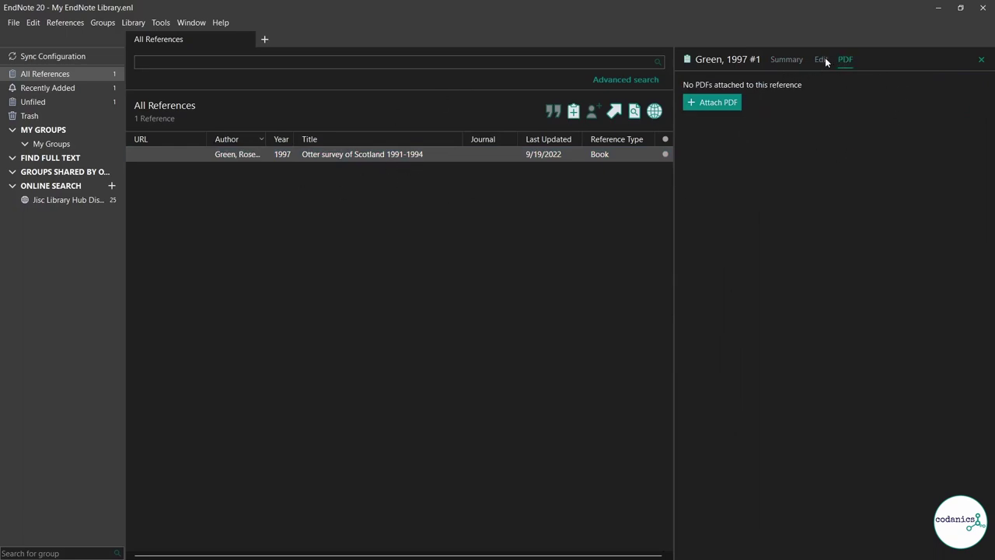
pyautogui.click(784, 61)
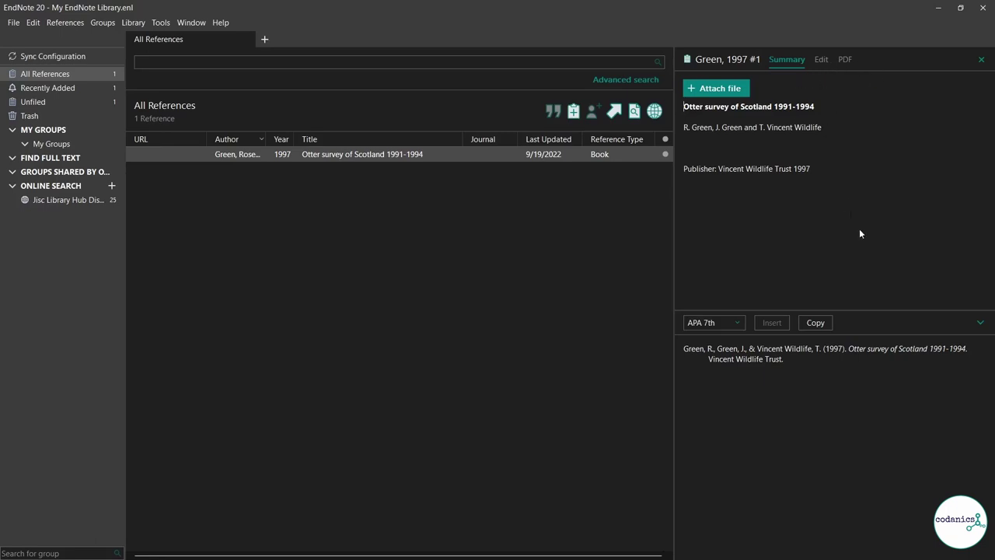
# - Reformat the Otter survey citation preview from APA 7th to Author-Date style
pyautogui.moveTo(785, 359); pyautogui.dragTo(683, 349)
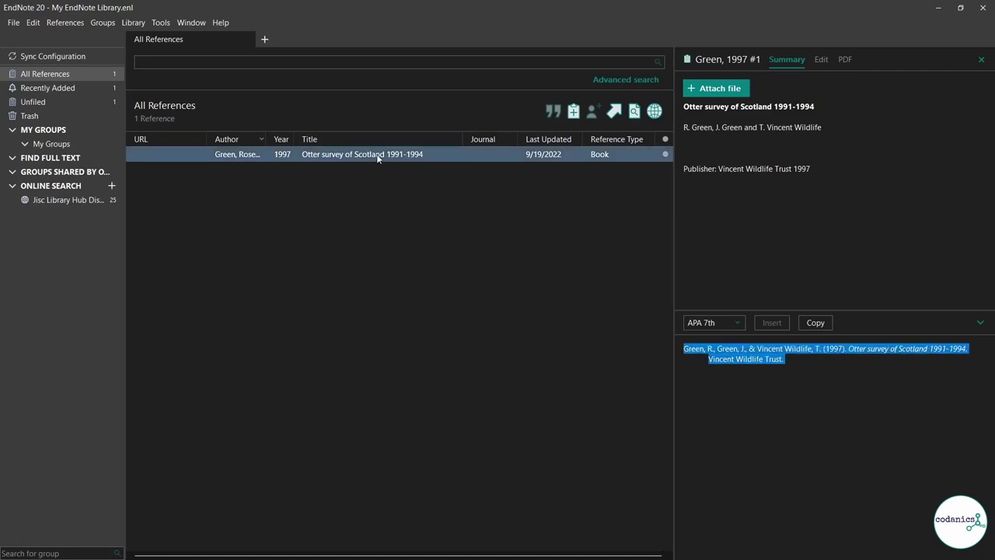
pyautogui.click(735, 325)
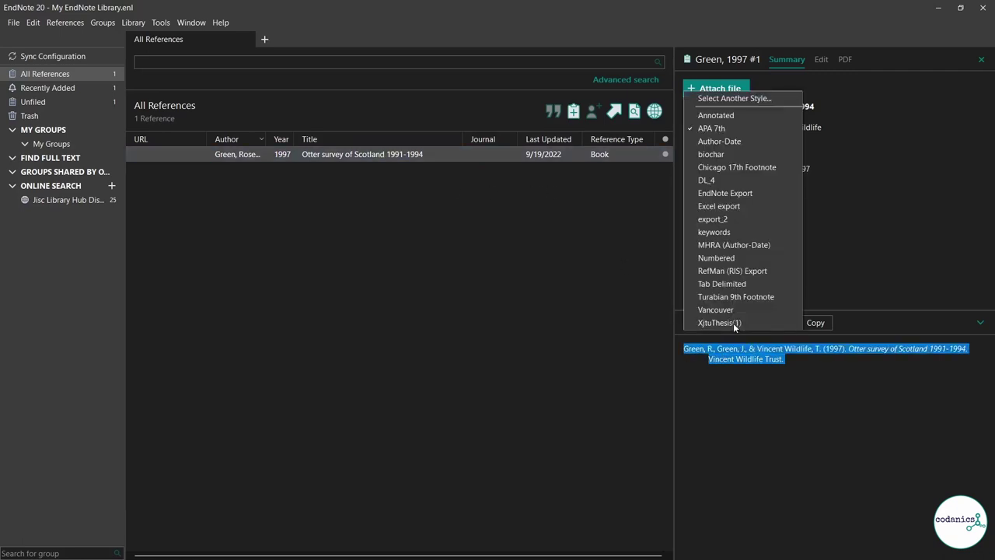
pyautogui.click(740, 146)
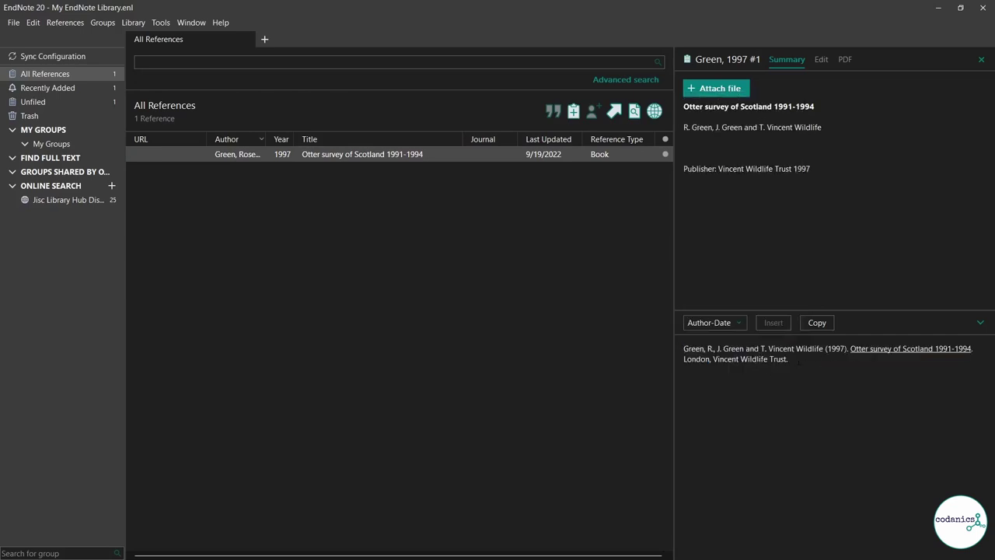
pyautogui.click(13, 23)
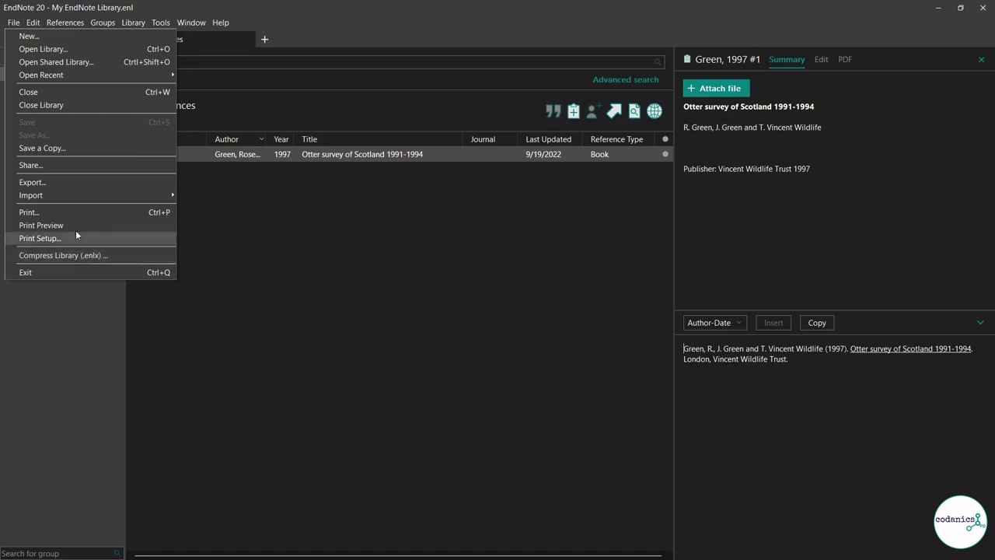
# - Open EndNote Preferences from the Edit menu at the Display Fields settings
pyautogui.click(46, 25)
pyautogui.click(35, 21)
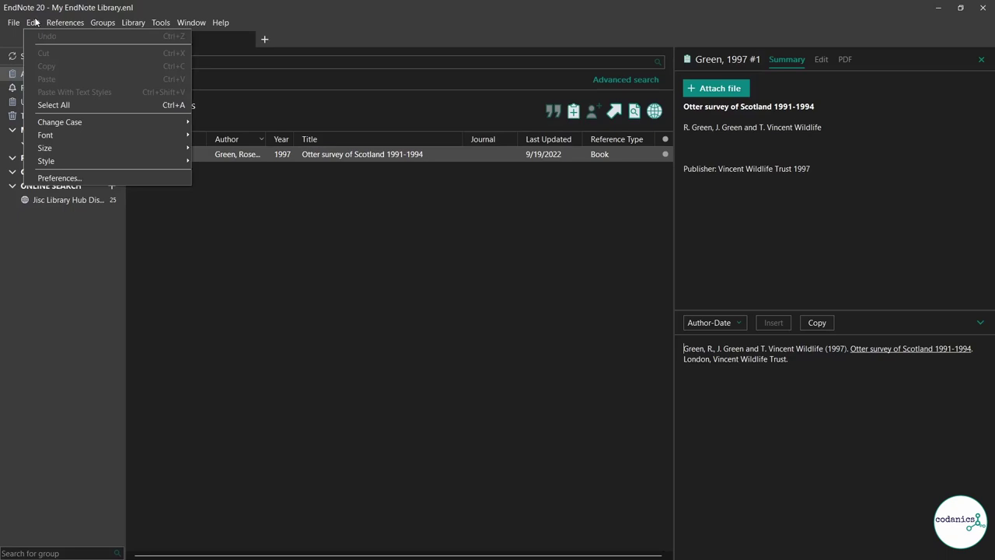
pyautogui.click(98, 176)
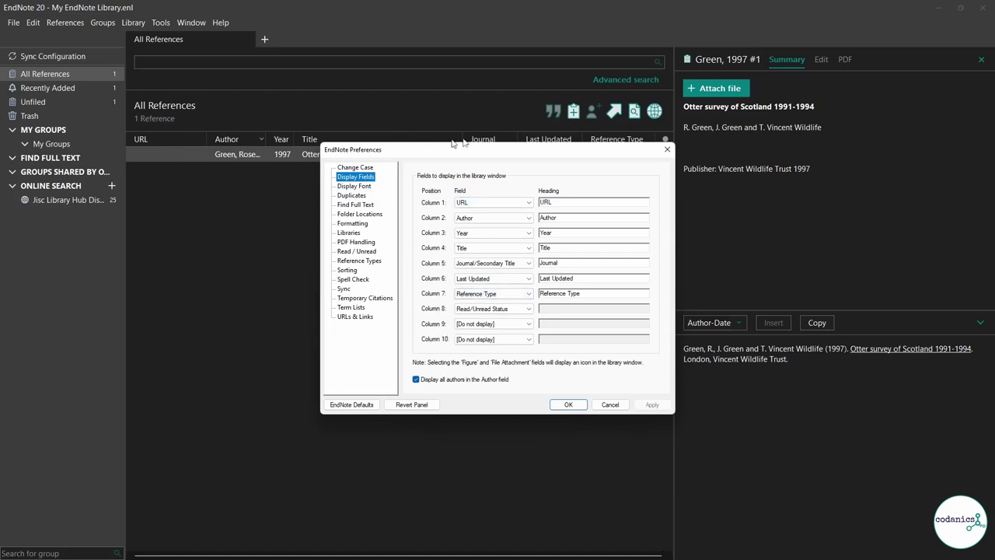
# - Reposition the Preferences window and browse Column 8's field list, leaving it unchanged
pyautogui.moveTo(575, 148); pyautogui.dragTo(574, 192)
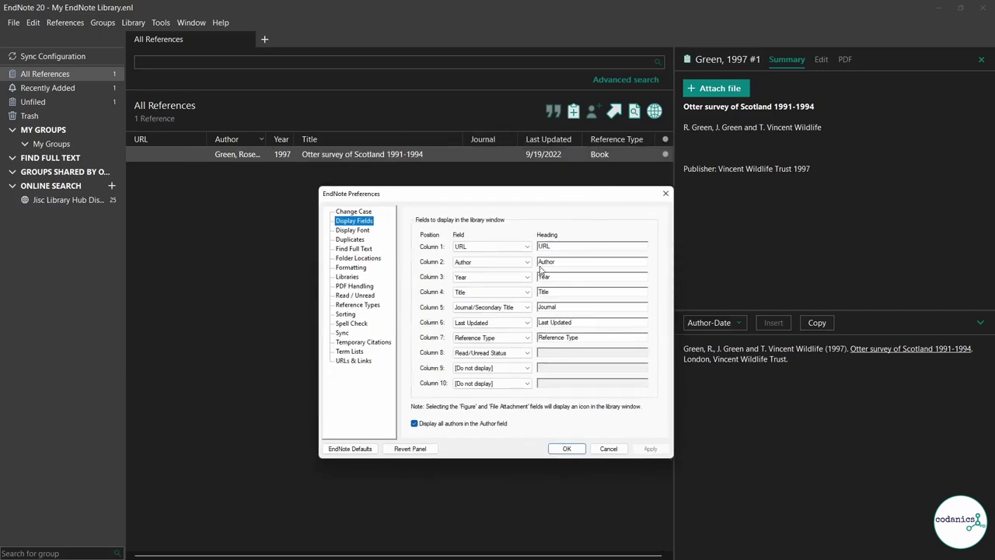
pyautogui.click(524, 353)
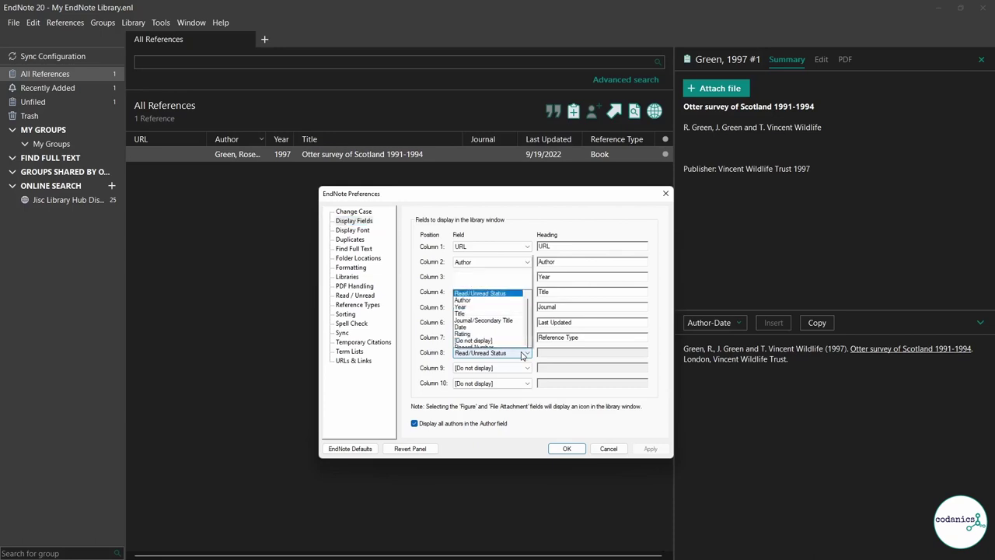
pyautogui.scroll(-5, 505, 311)
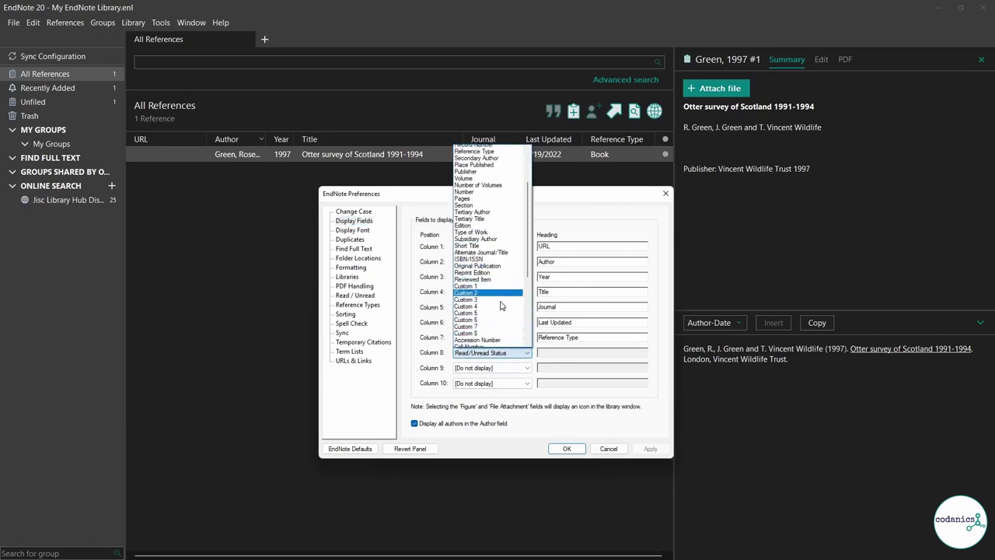
pyautogui.scroll(5, 501, 292)
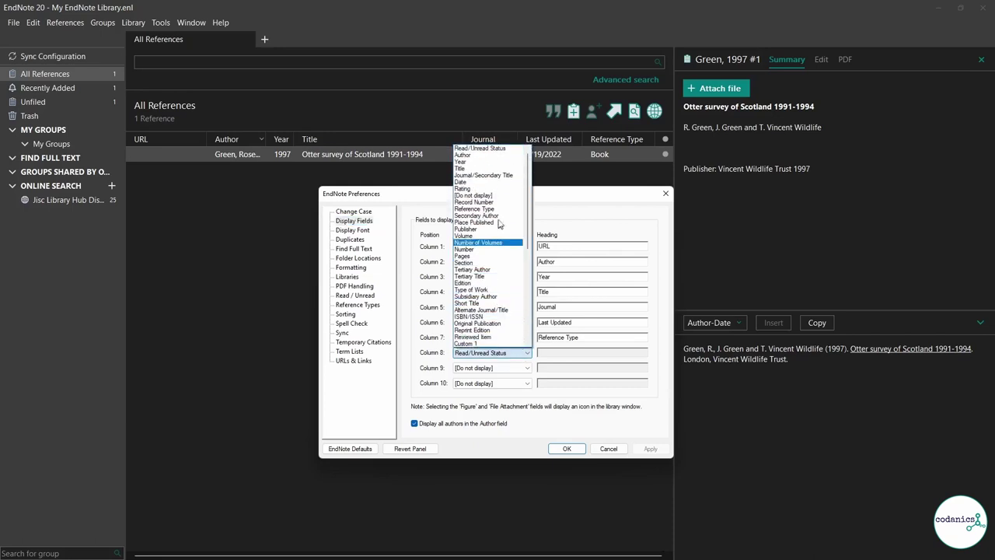
pyautogui.click(410, 249)
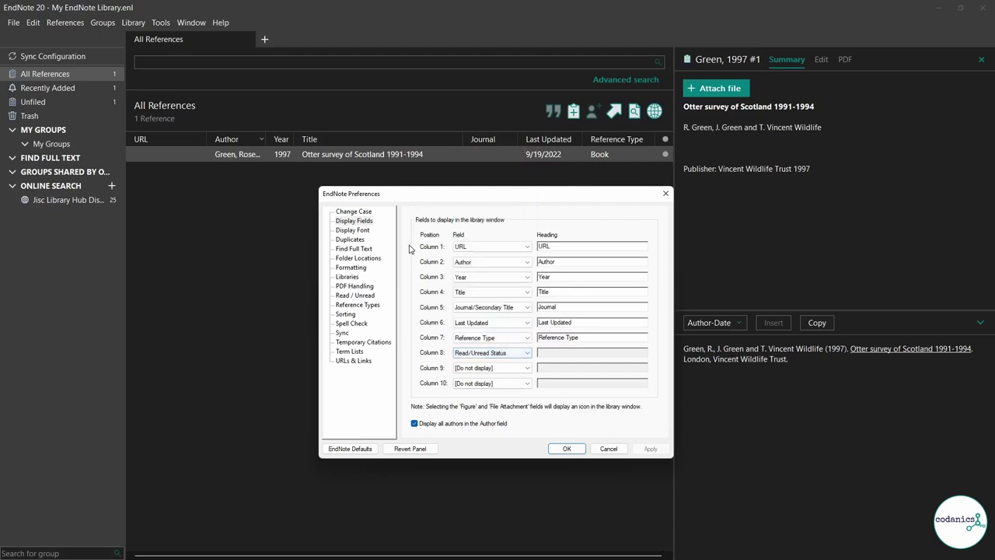
# - Try a Large display font, revert to Default and apply, then view Find Full Text settings
pyautogui.click(359, 232)
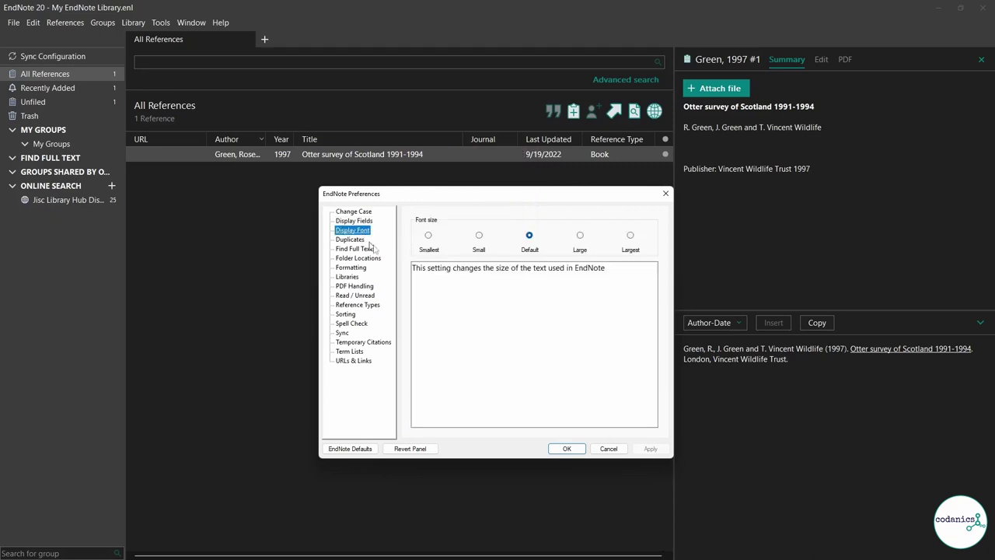
pyautogui.click(580, 236)
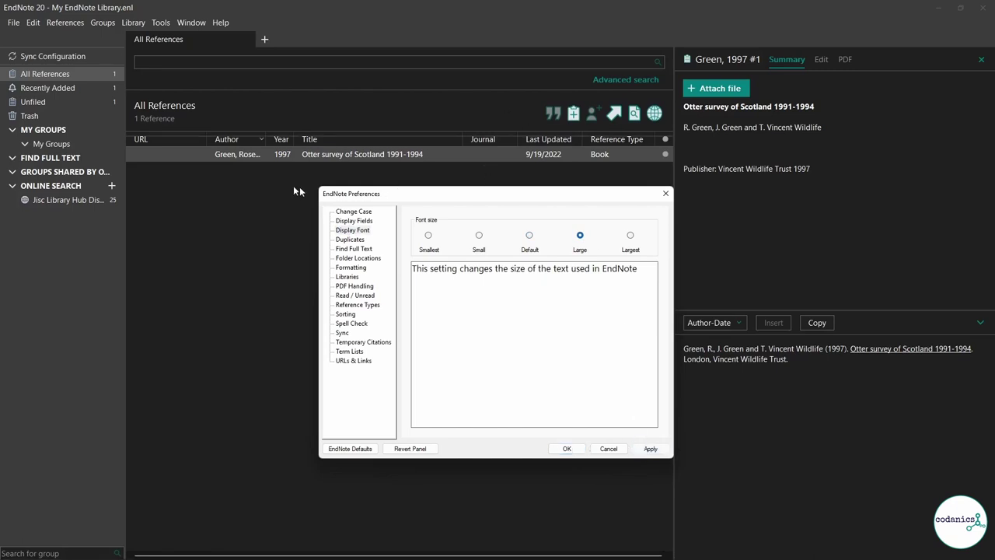
pyautogui.click(529, 235)
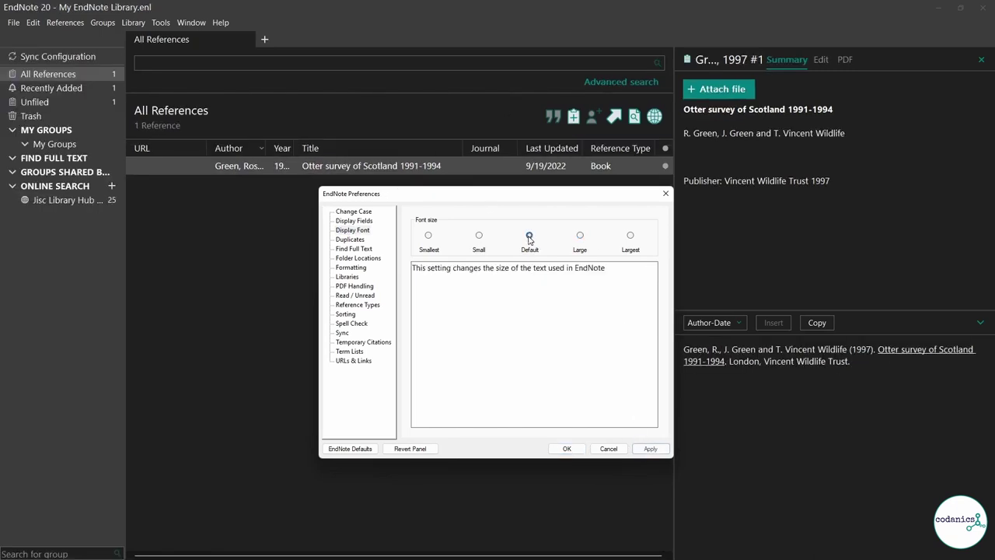
pyautogui.click(650, 449)
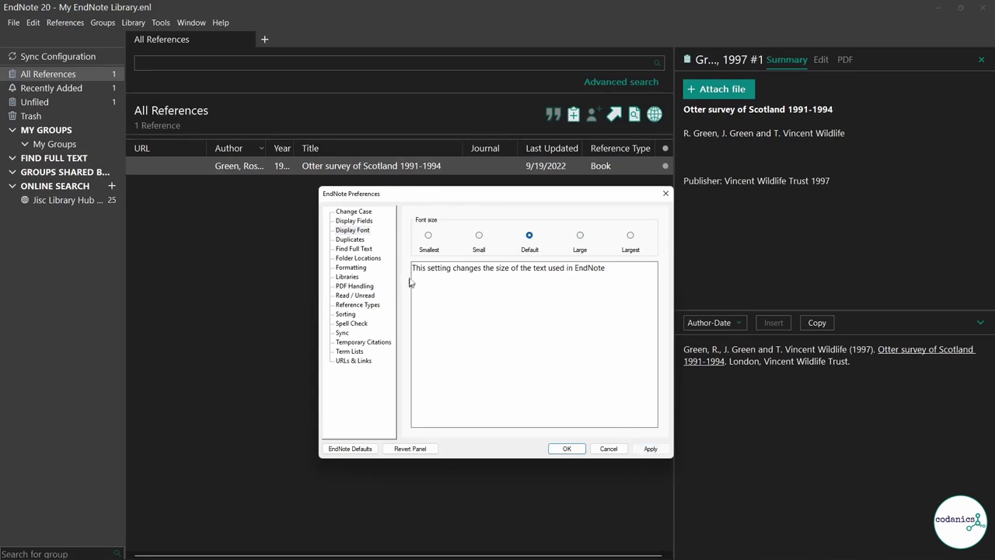
pyautogui.click(367, 250)
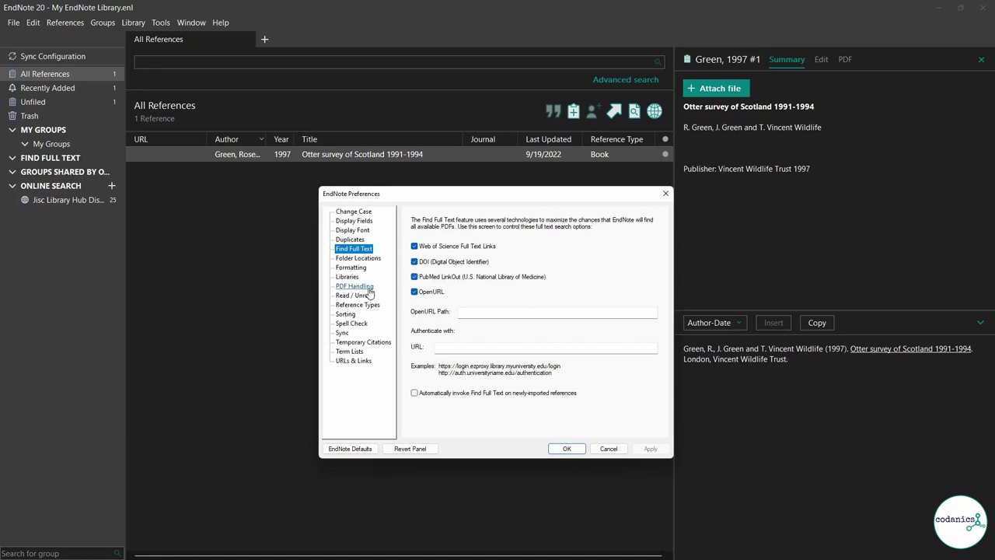
# - Review the PDF Handling renaming and auto-import options, then close Preferences with OK
pyautogui.click(370, 293)
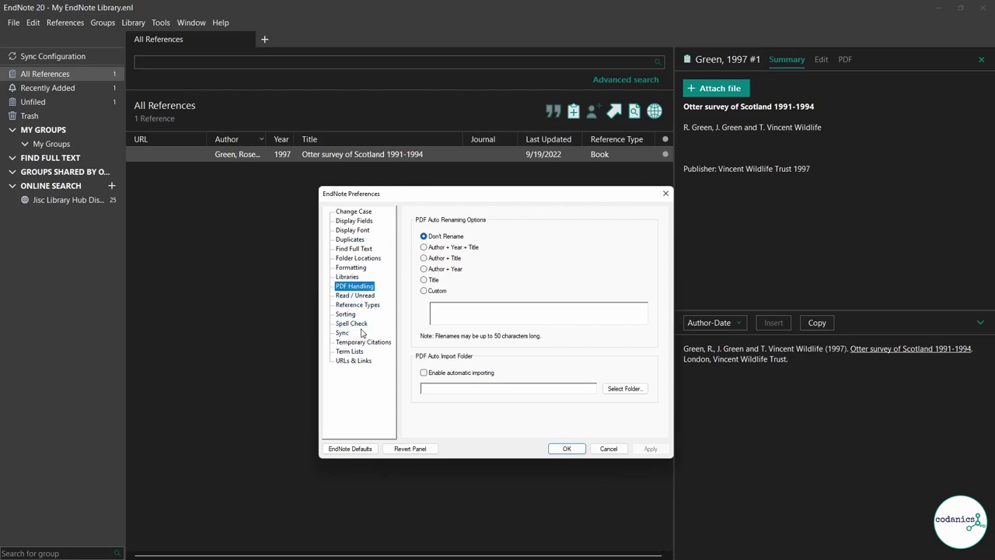
pyautogui.click(565, 450)
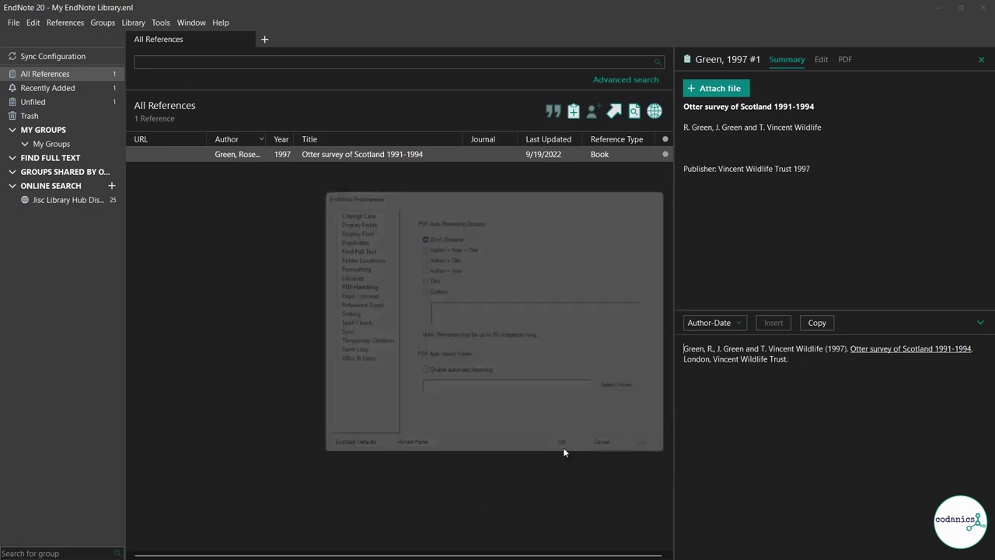
# - Show the Advanced Search panel with Author, Year and Title criteria rows via the Library menu
pyautogui.click(103, 24)
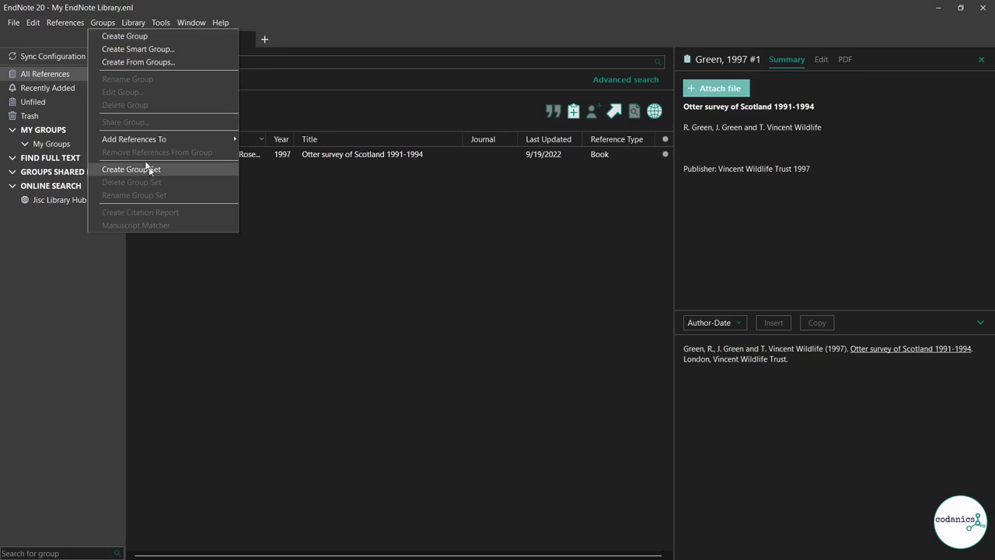
pyautogui.moveTo(137, 29)
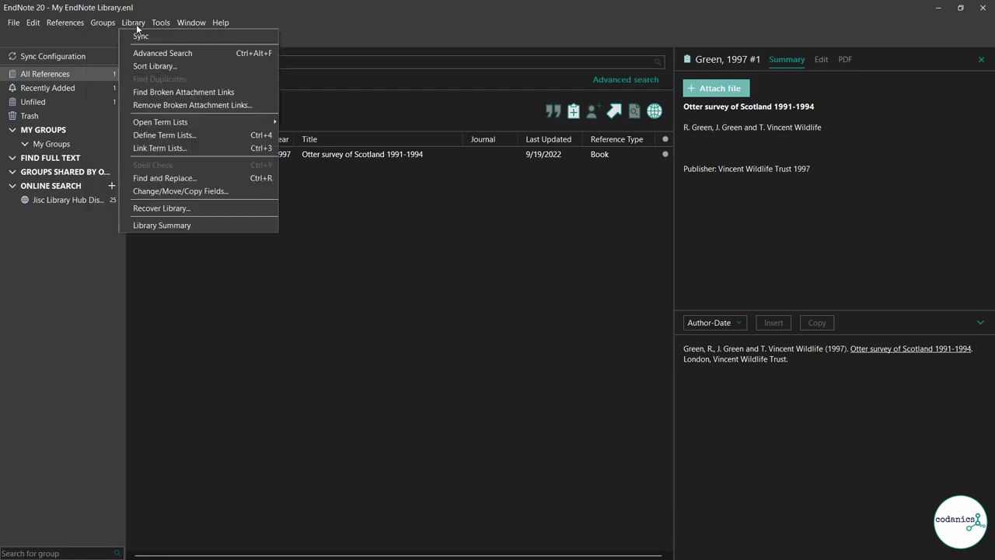
pyautogui.click(178, 53)
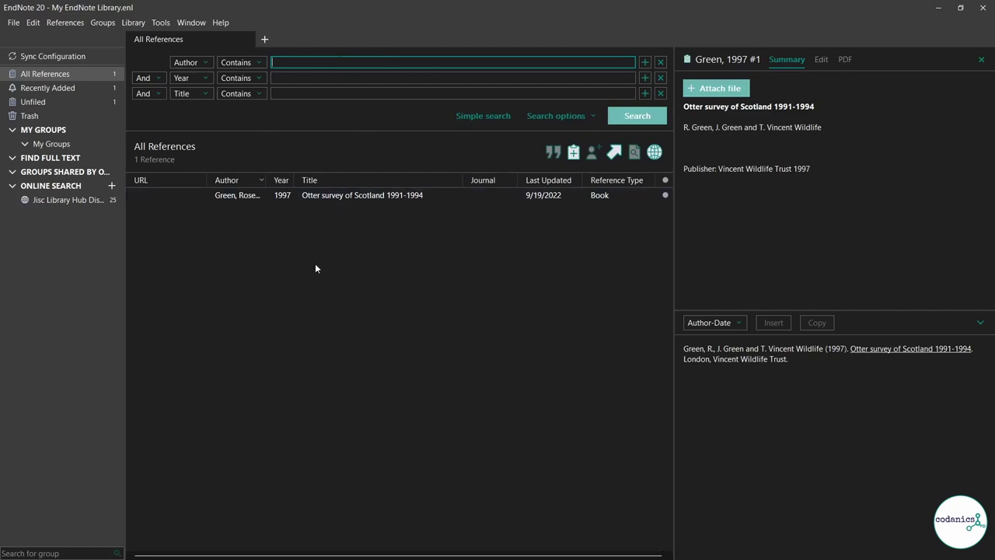
# - Select the Otter survey of Scotland 1991-1994 reference while browsing the Library and Tools menus
pyautogui.click(133, 23)
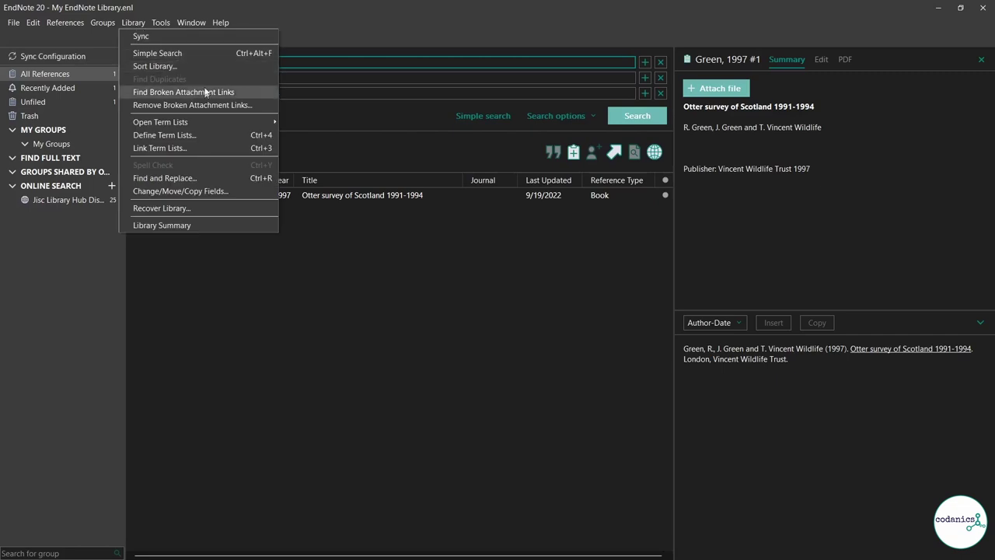
pyautogui.click(390, 200)
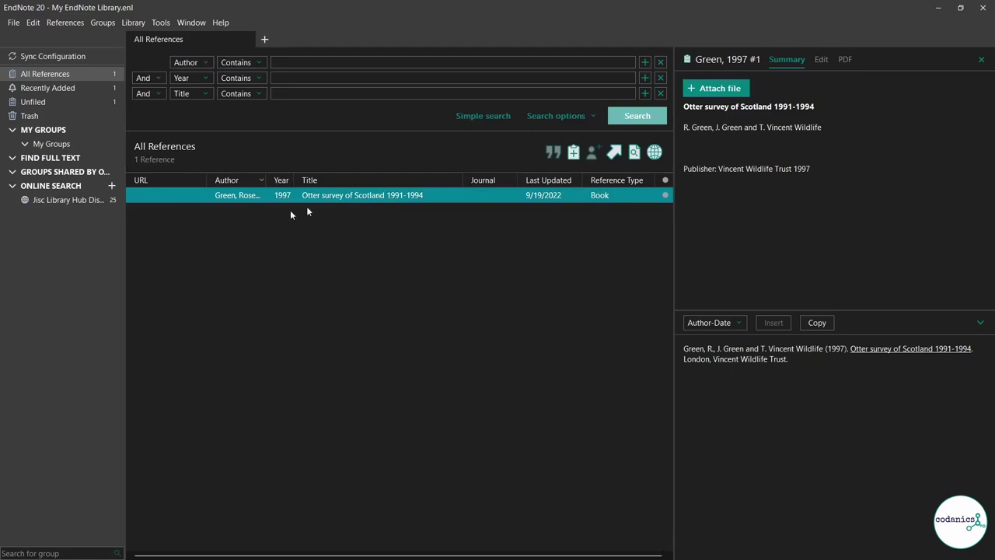
pyautogui.click(141, 24)
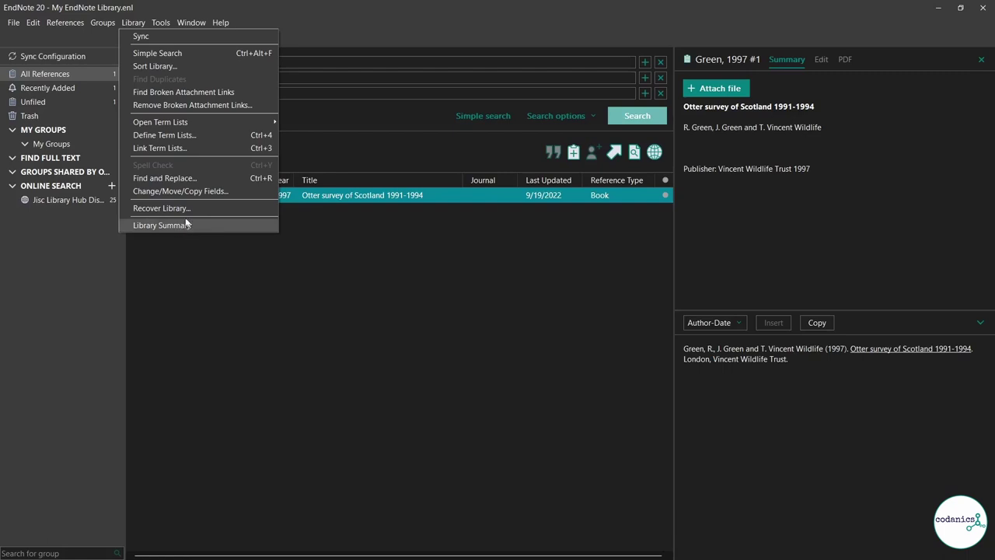
pyautogui.moveTo(163, 24)
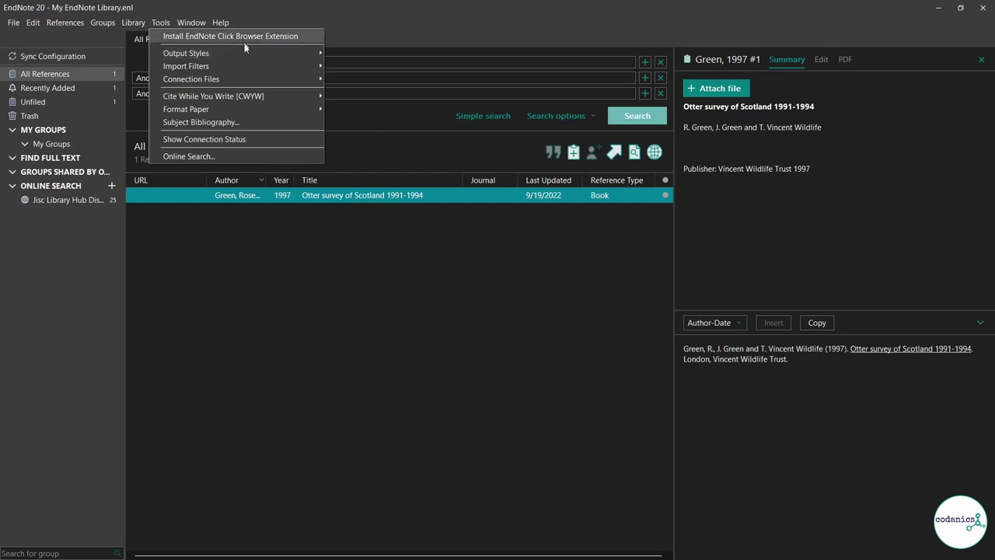
# - Check the Tools > Output Styles list confirming Author-Date is current, then close the menu
pyautogui.moveTo(244, 51)
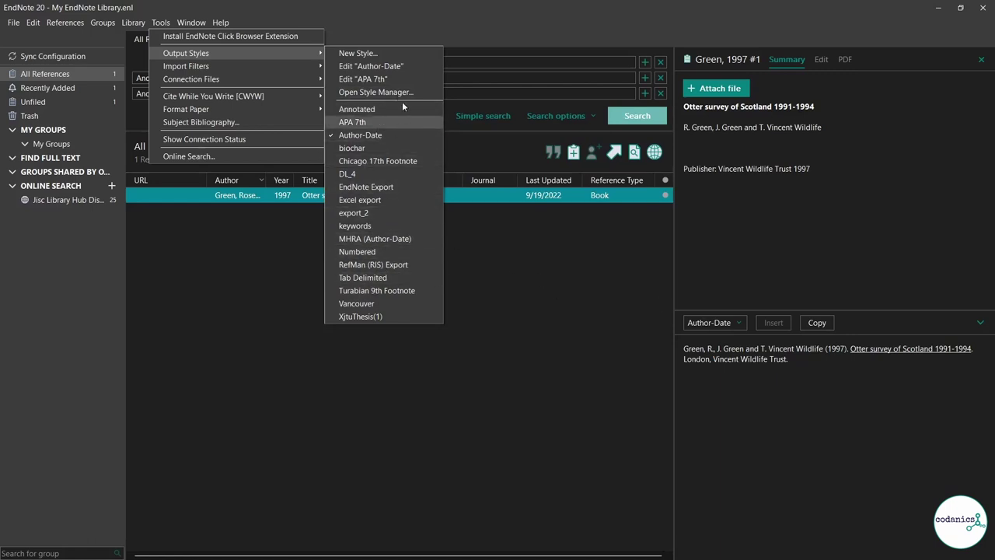
pyautogui.moveTo(323, 72)
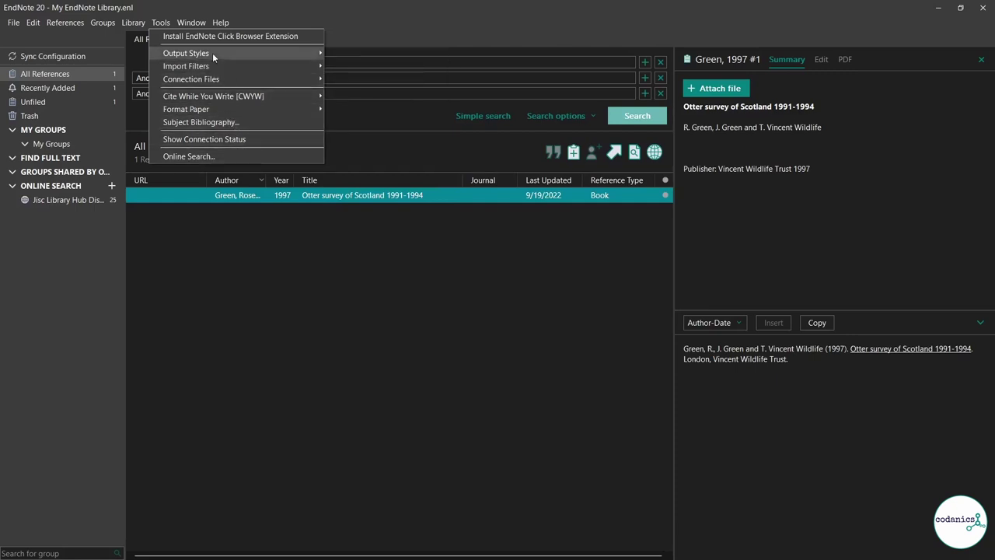
pyautogui.click(196, 23)
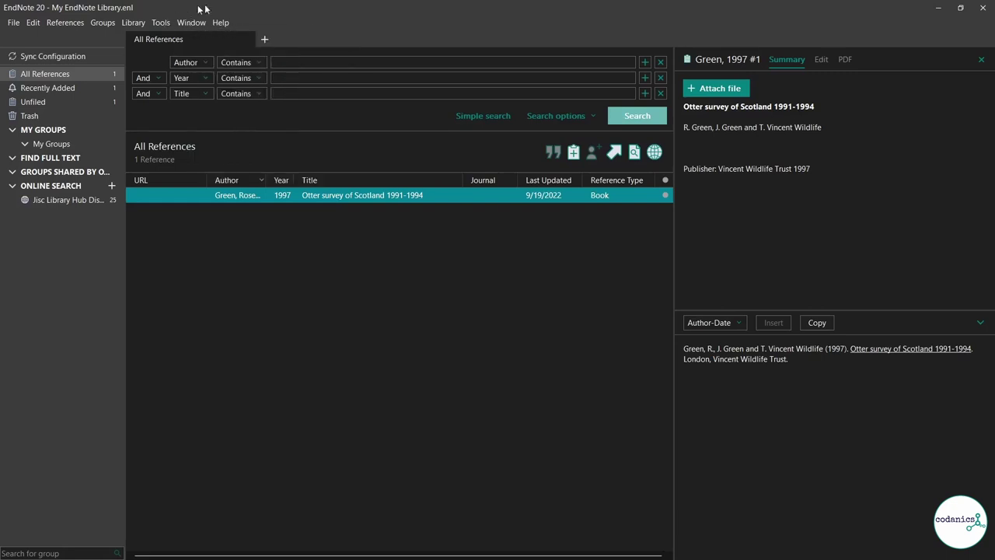
pyautogui.click(221, 23)
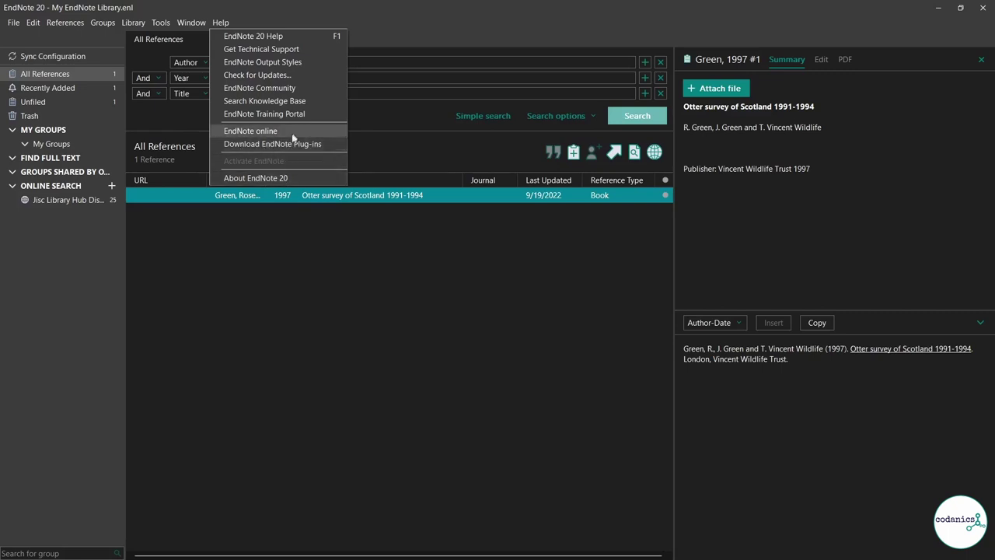
pyautogui.click(443, 26)
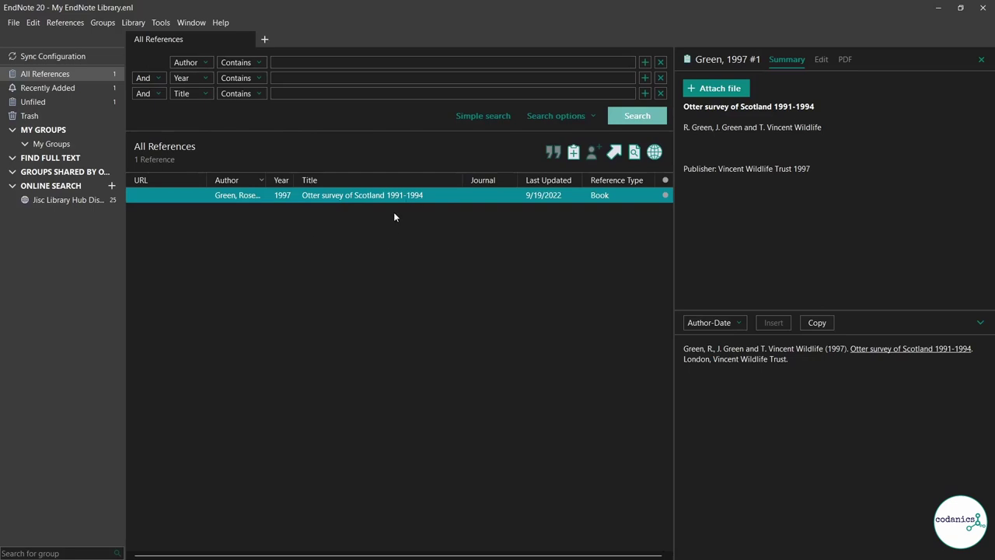
# - Scroll through the Otter survey reference's editable fields, then view its empty PDF pane
pyautogui.click(823, 61)
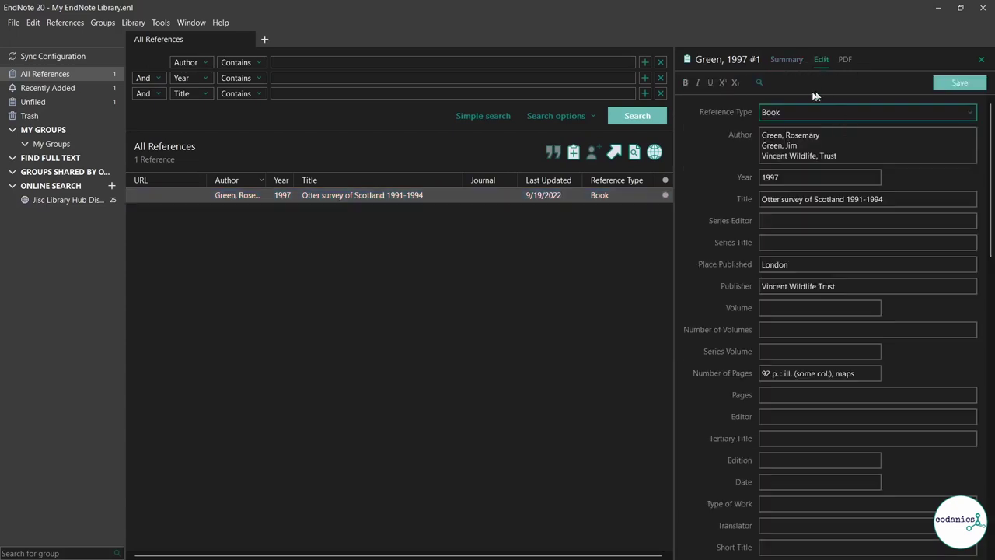
pyautogui.scroll(-5, 819, 237)
pyautogui.scroll(-2, 820, 253)
pyautogui.scroll(4, 824, 186)
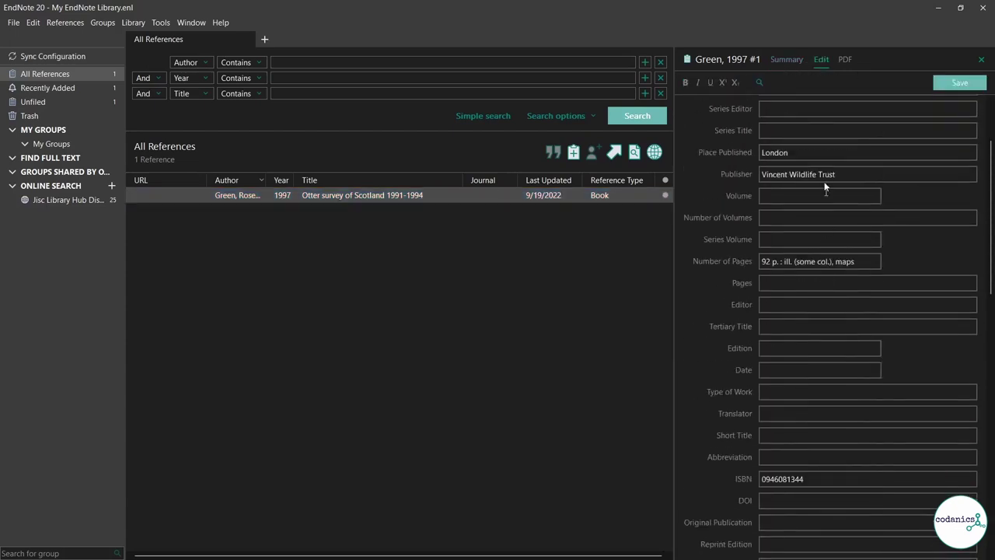
pyautogui.click(845, 59)
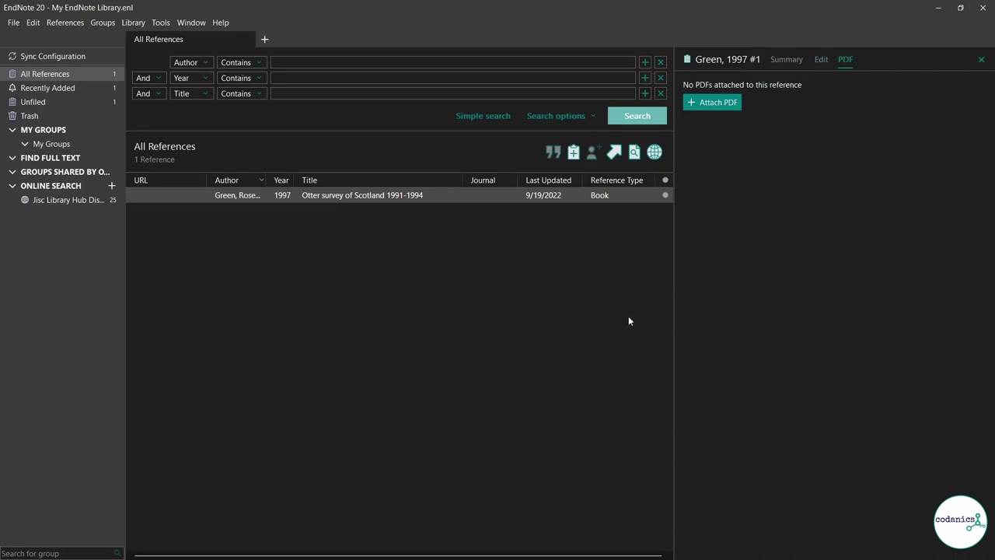